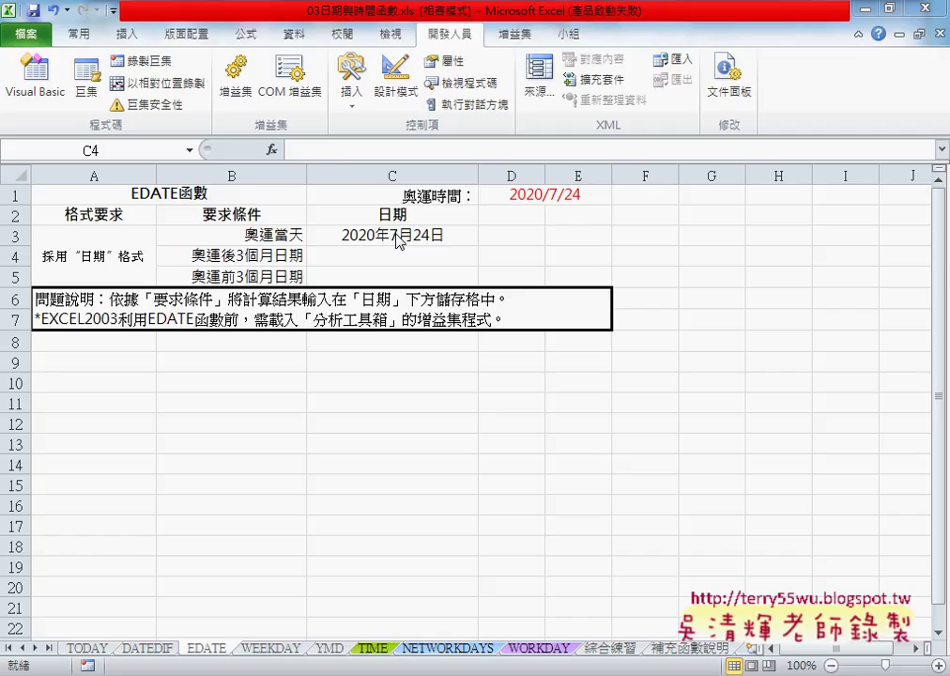
- Start a formula in C4 and list the 日期及時間 functions in Insert Function
{"action": "type", "text": "="}
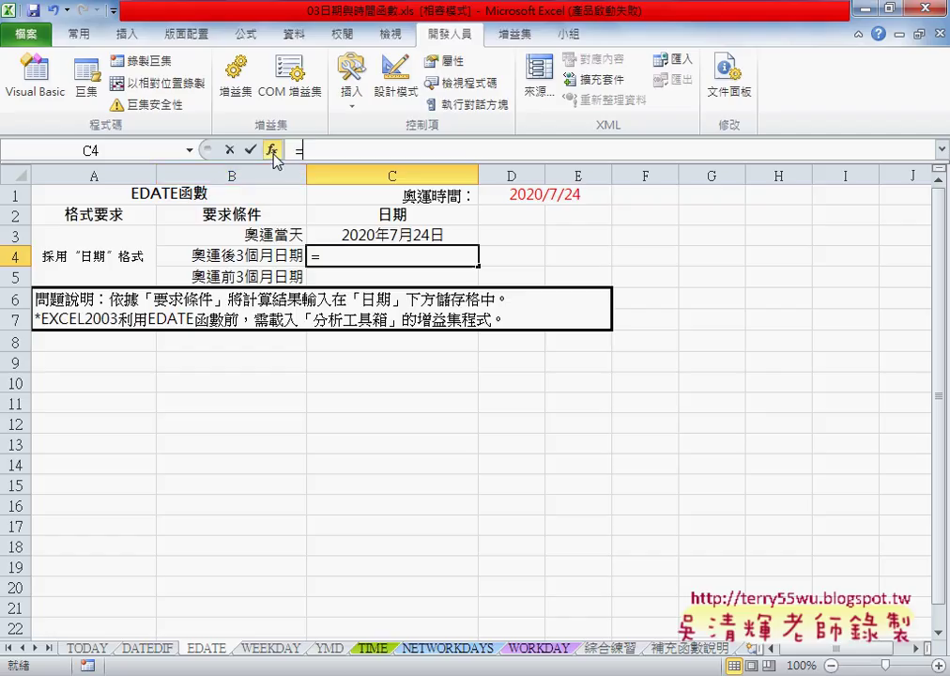
{"action": "left_click", "coordinate": [272, 150]}
{"action": "left_click", "coordinate": [601, 252]}
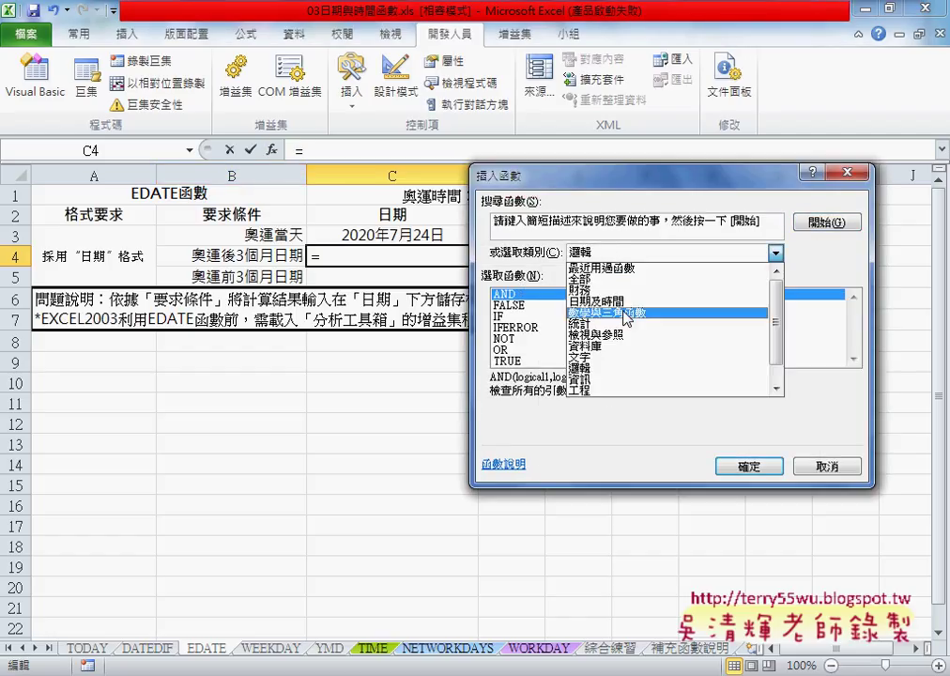
{"action": "left_click", "coordinate": [610, 301]}
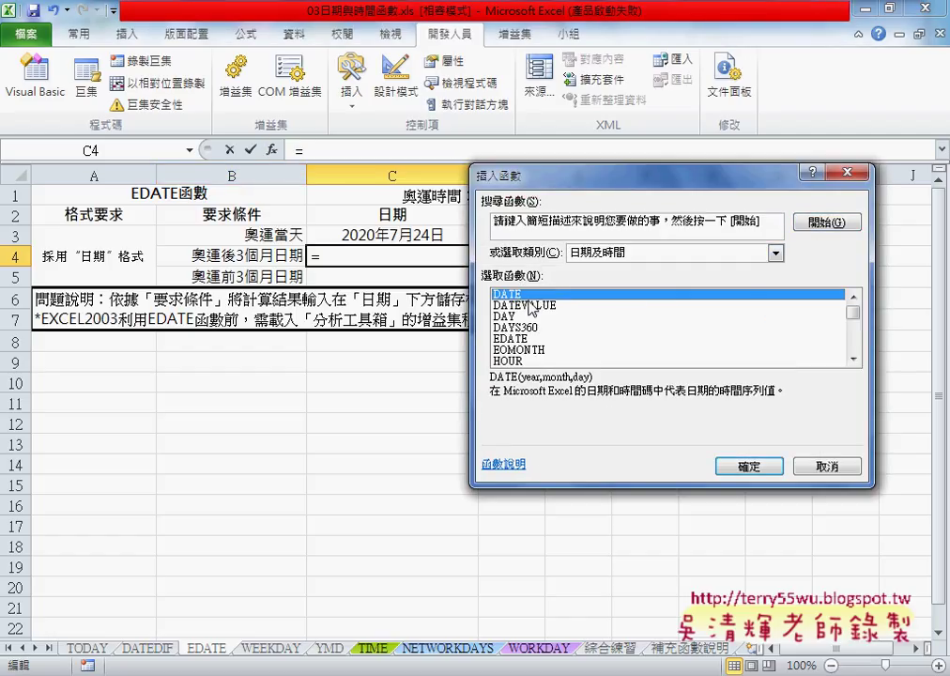
- Choose the DATE function and set its Year argument to year(D1)
{"action": "left_click", "coordinate": [748, 466]}
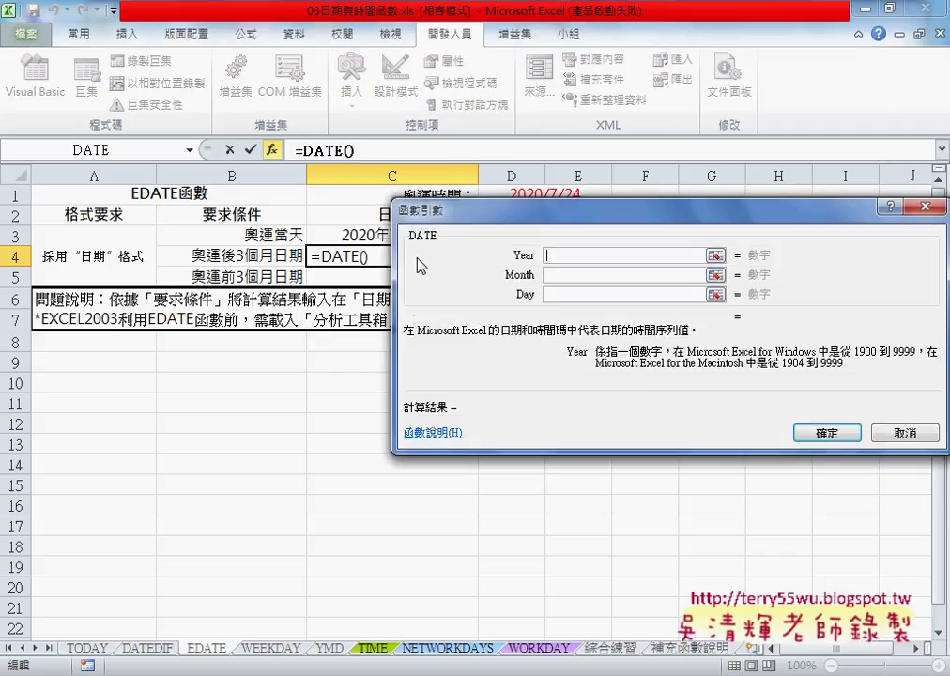
{"action": "left_click_drag", "start_coordinate": [413, 209], "coordinate": [321, 311]}
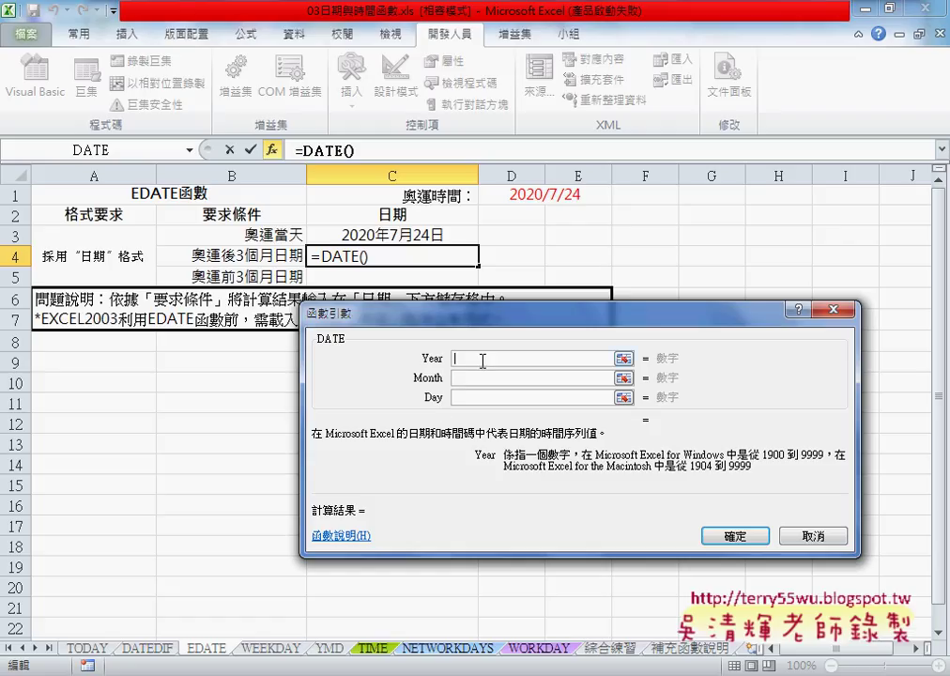
{"action": "left_click", "coordinate": [533, 196]}
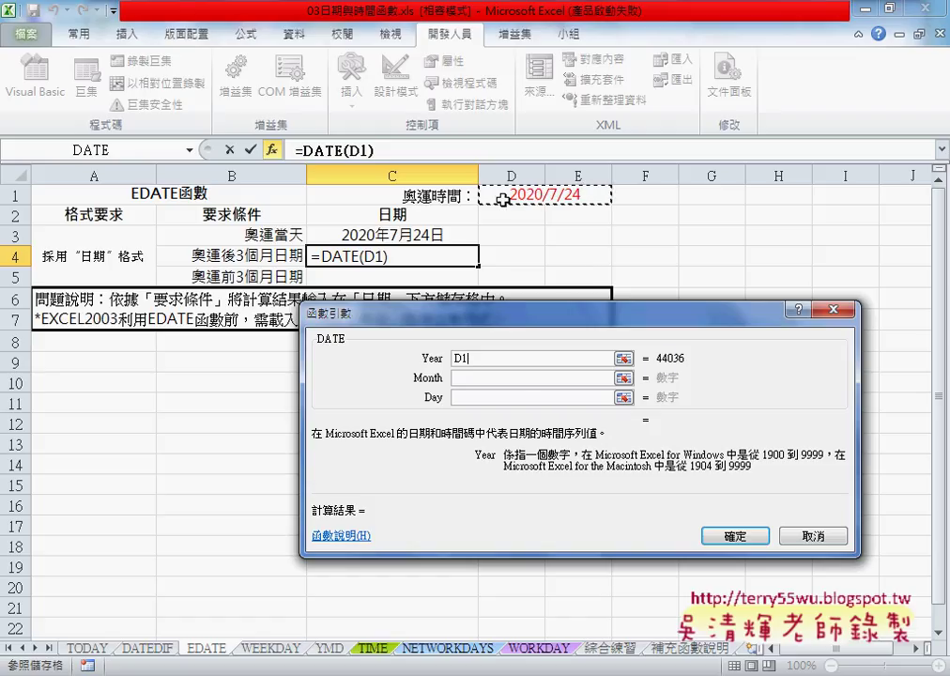
{"action": "left_click", "coordinate": [457, 360]}
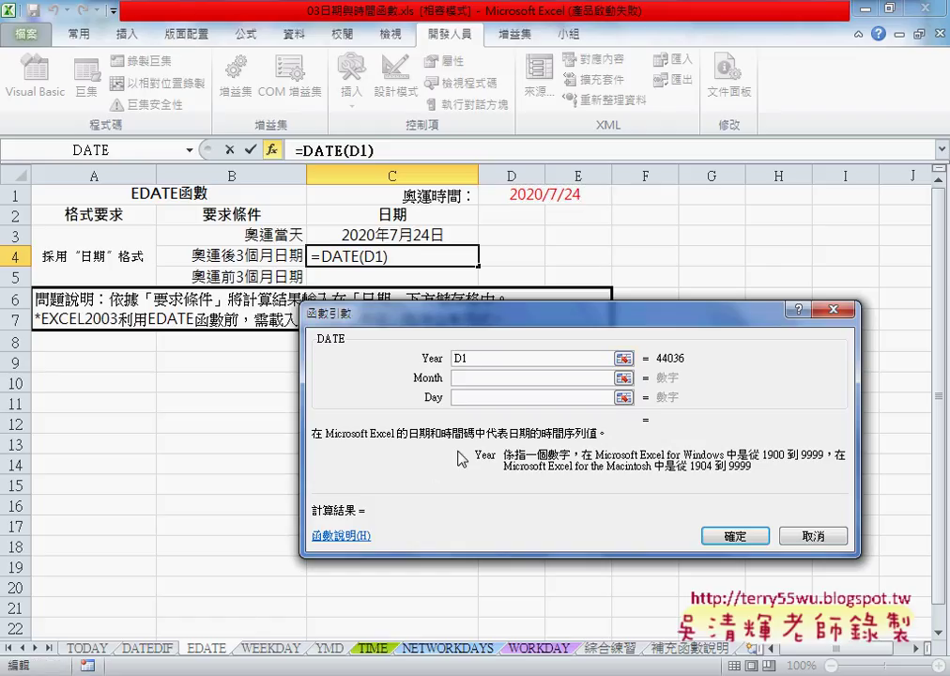
{"action": "type", "text": "y"}
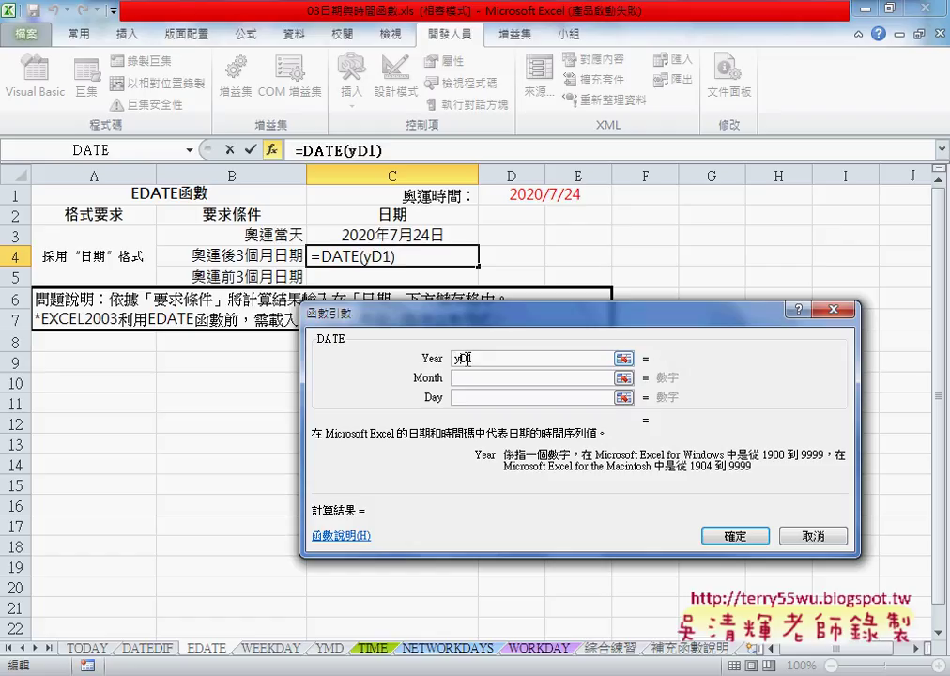
{"action": "type", "text": "ear"}
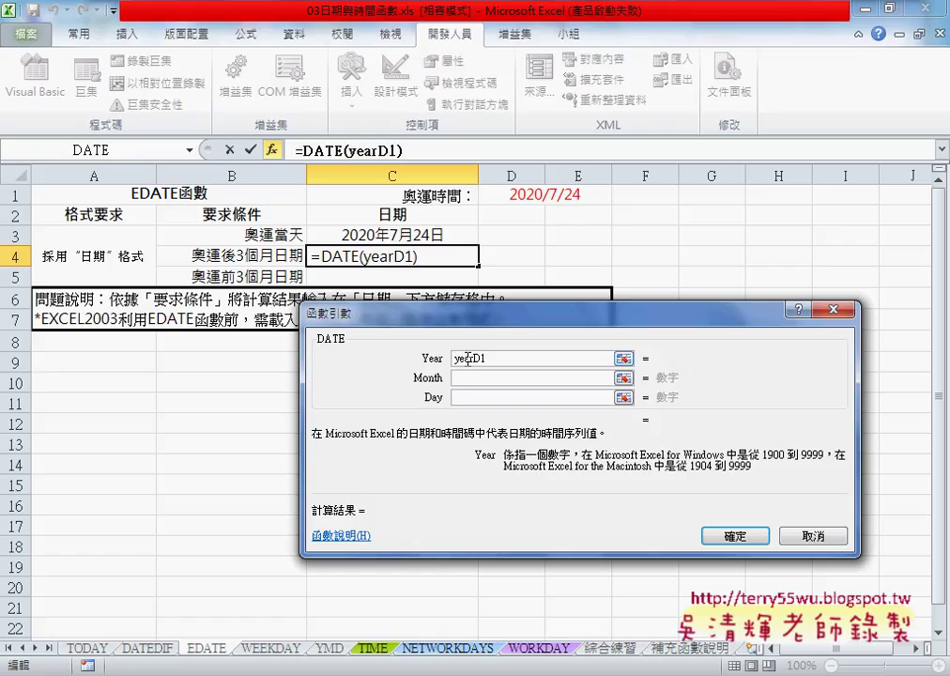
{"action": "type", "text": "(D1)"}
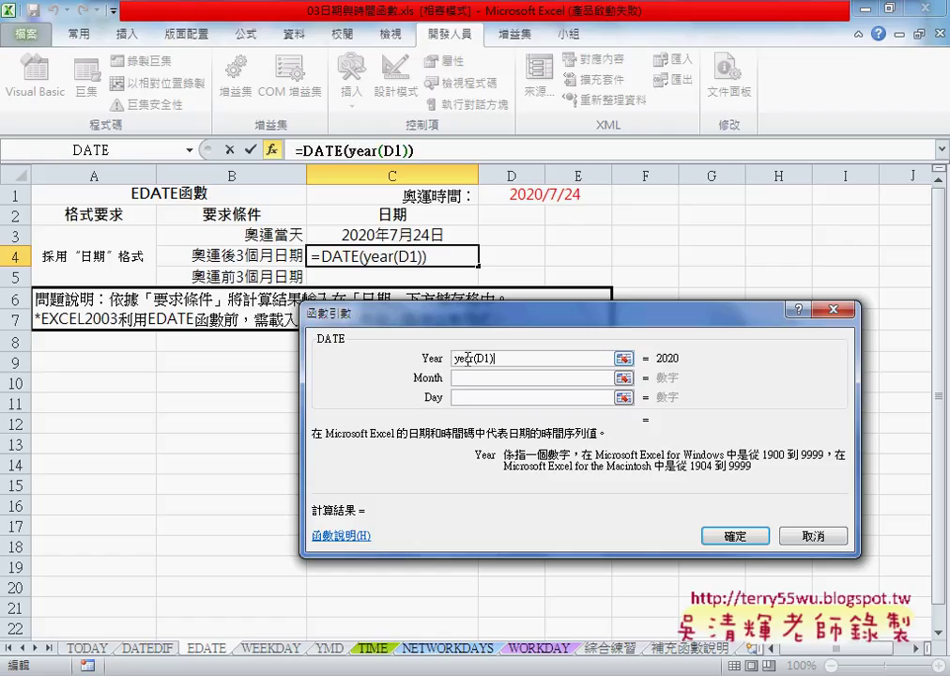
{"action": "left_click_drag", "start_coordinate": [475, 359], "coordinate": [535, 361]}
- Fill the Month and Day arguments with month(D1) and day(D1)
{"action": "left_click", "coordinate": [469, 377]}
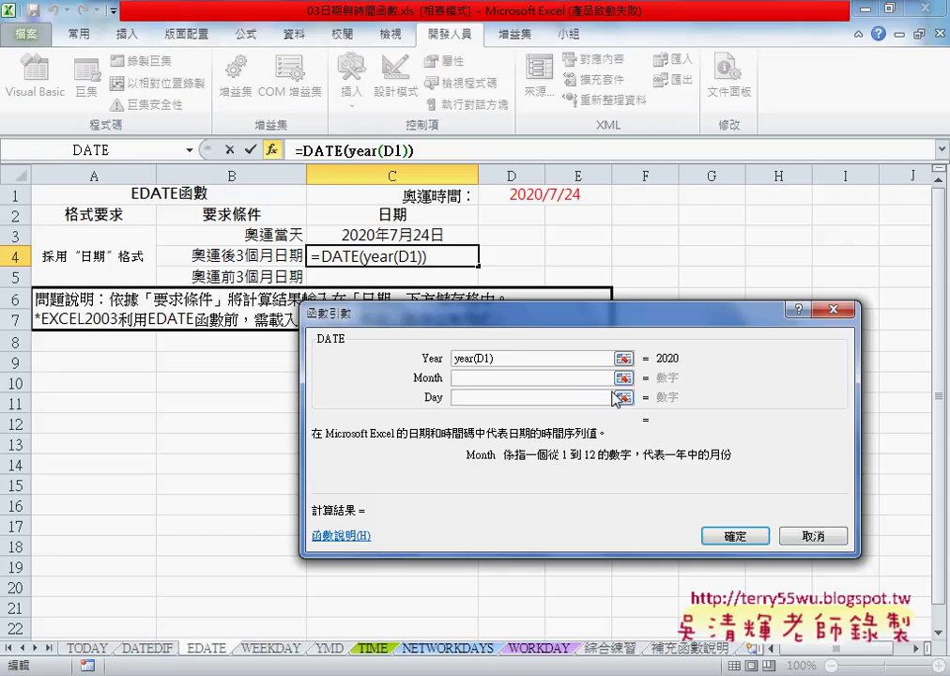
{"action": "type", "text": "month"}
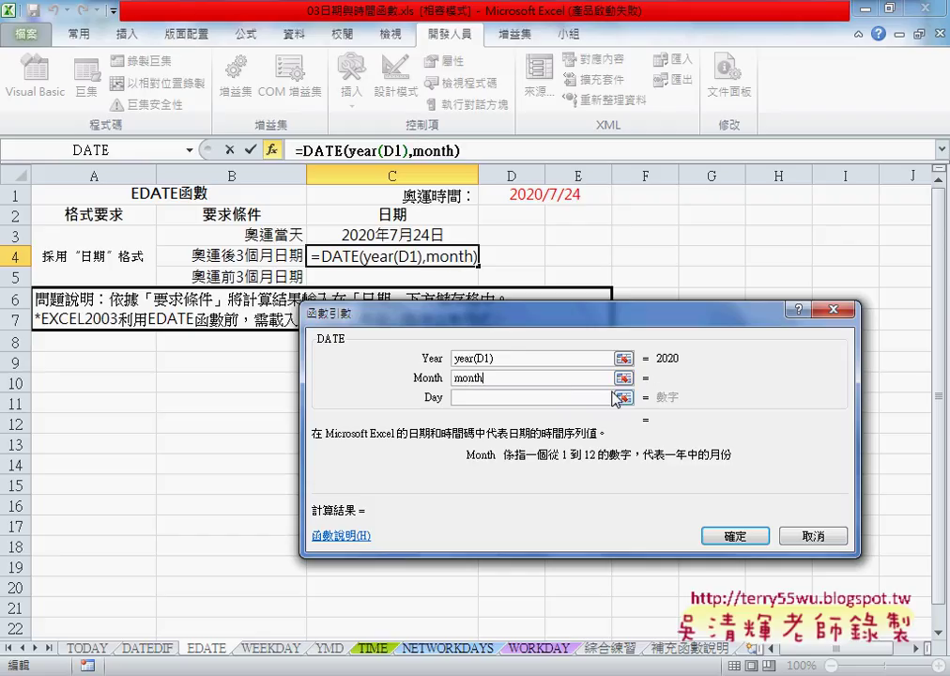
{"action": "type", "text": "("}
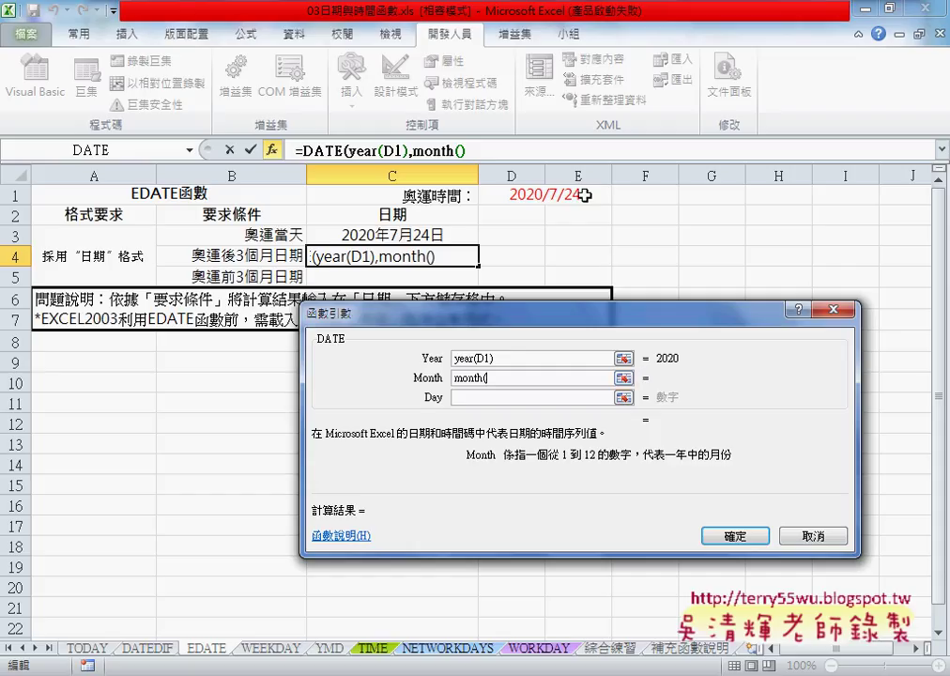
{"action": "left_click", "coordinate": [546, 195]}
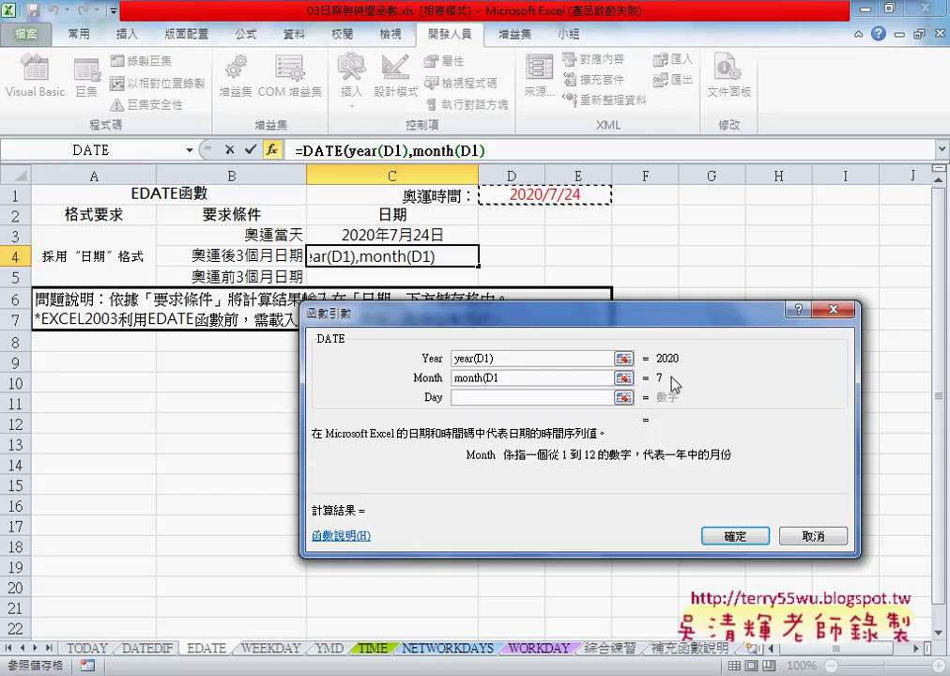
{"action": "type", "text": ")"}
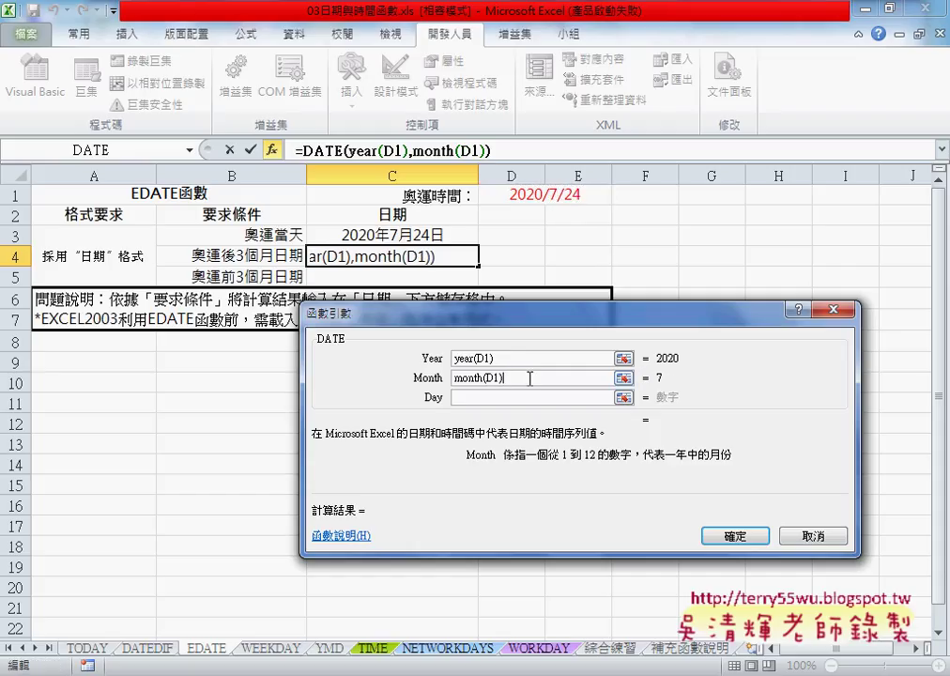
{"action": "left_click", "coordinate": [493, 397]}
{"action": "type", "text": "d"}
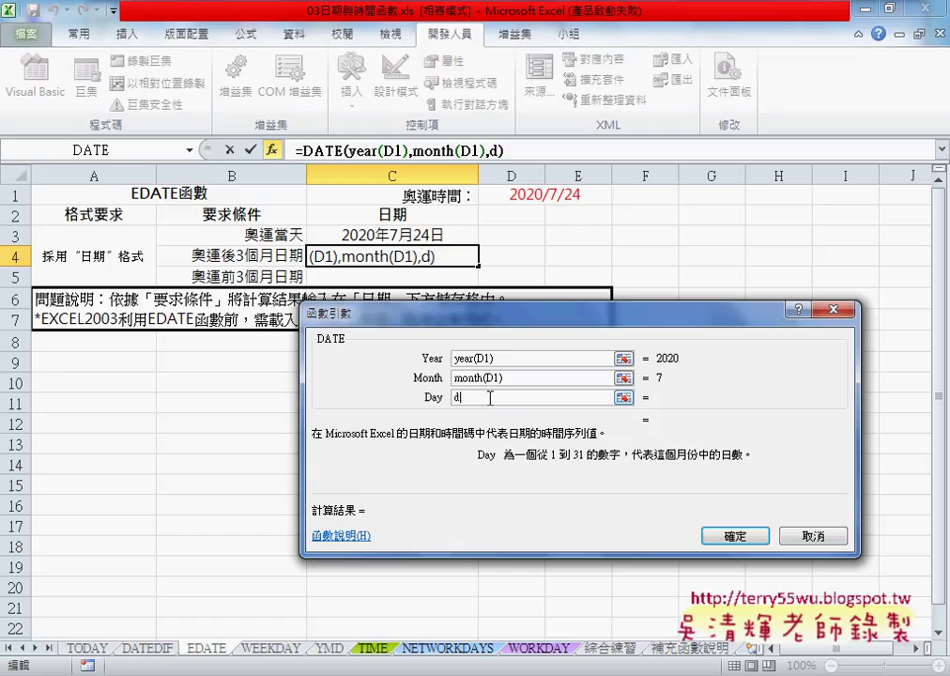
{"action": "type", "text": "ay("}
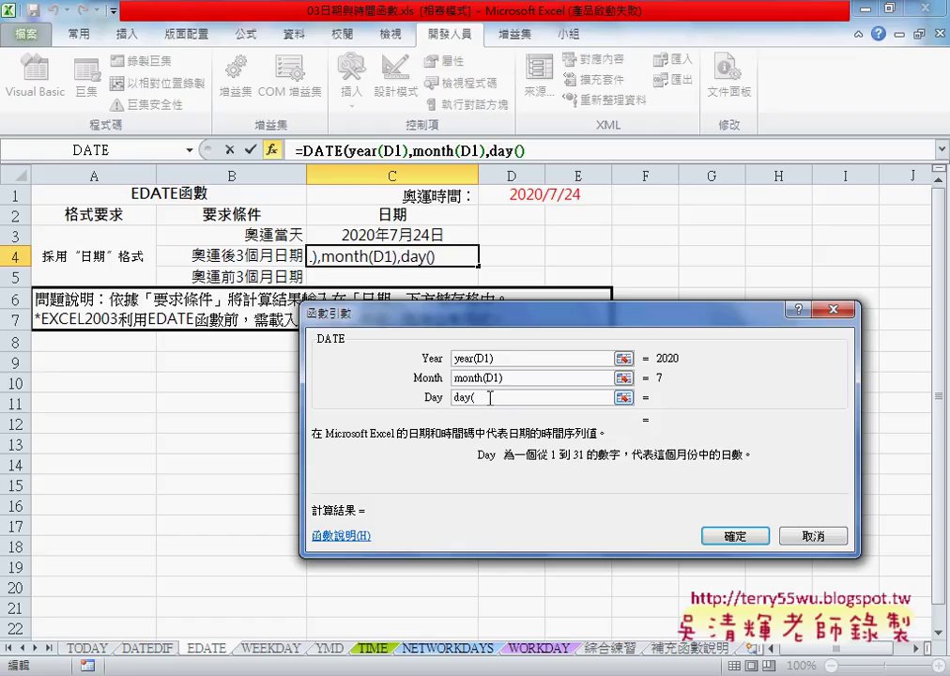
{"action": "left_click", "coordinate": [511, 194]}
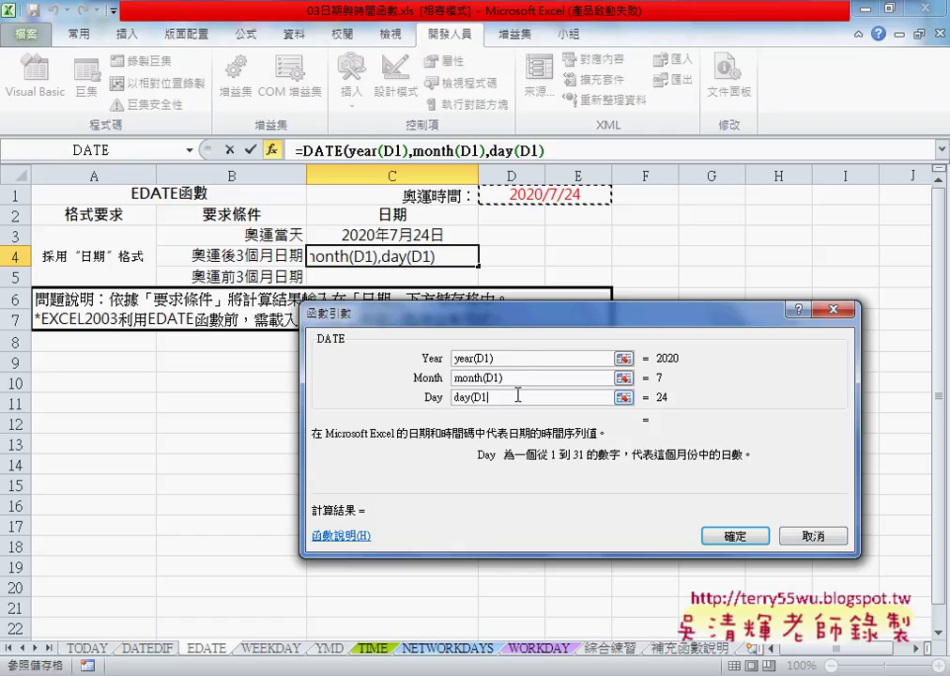
{"action": "type", "text": ")"}
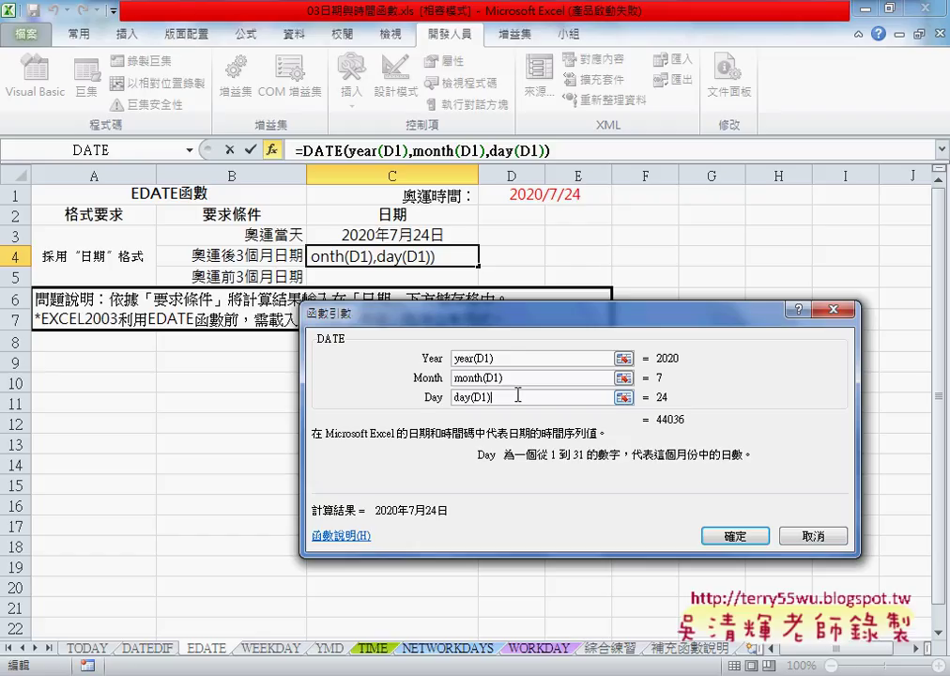
- Add +3 to the Month argument so it reads month(D1)+3
{"action": "left_click", "coordinate": [527, 376]}
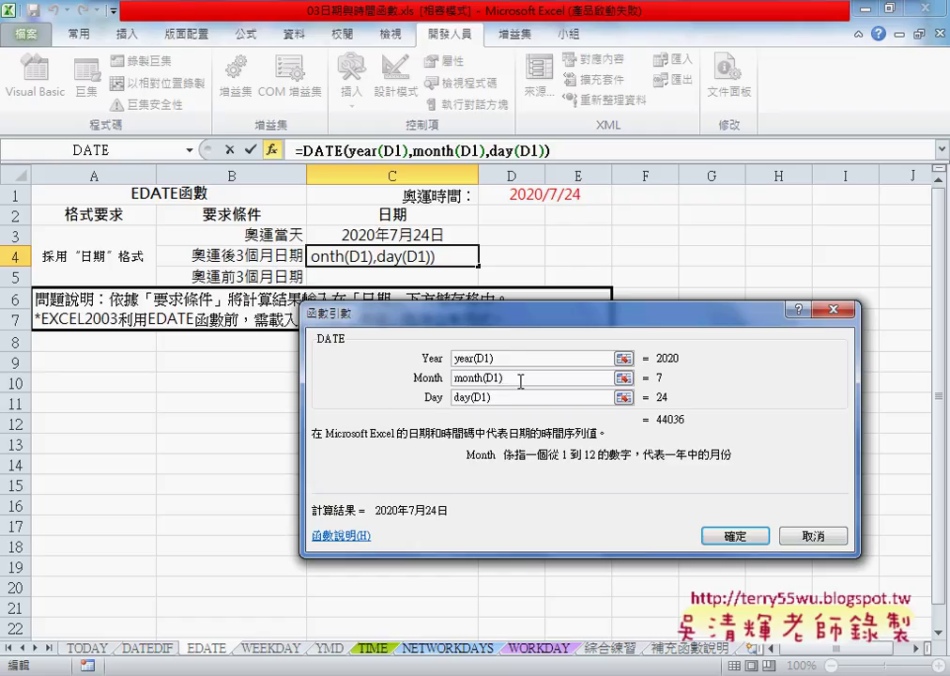
{"action": "type", "text": "+3"}
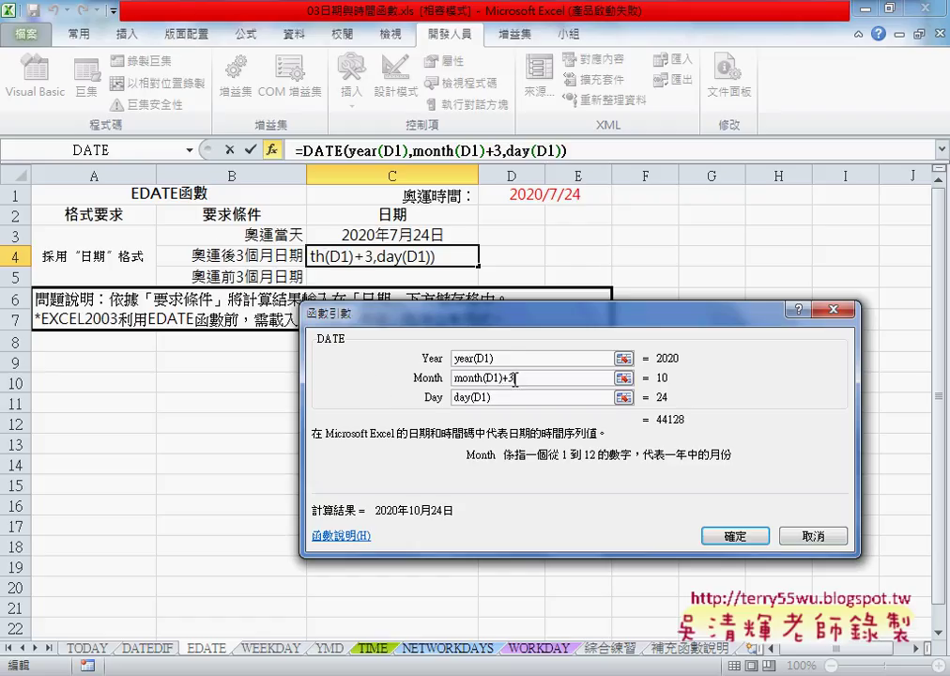
{"action": "key", "text": "shift+Left"}
- Accept the DATE formula into C4, then select its full formula text
{"action": "left_click", "coordinate": [749, 541]}
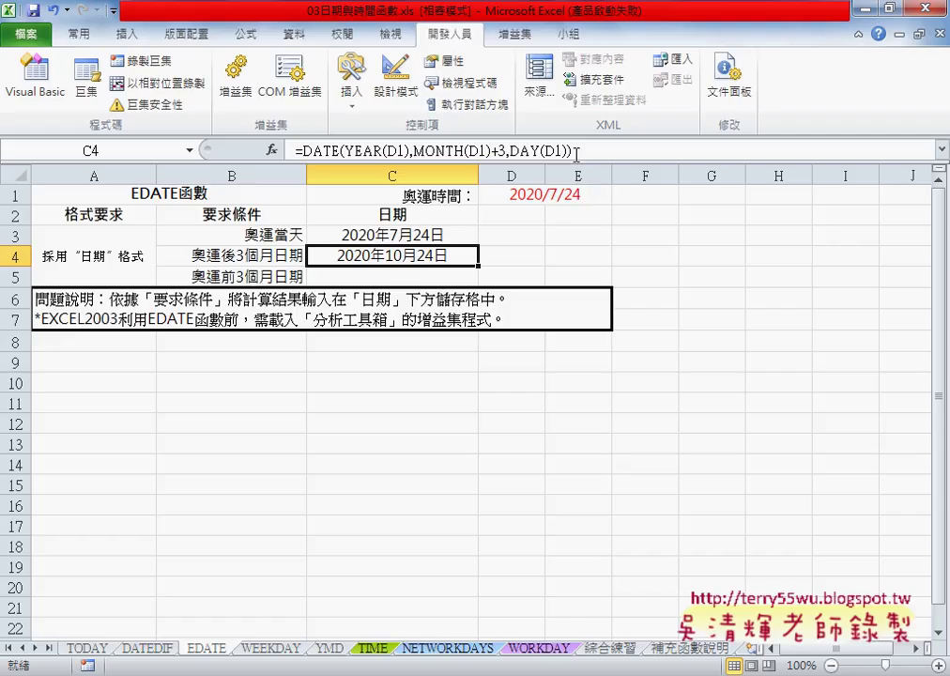
{"action": "left_click_drag", "start_coordinate": [577, 153], "coordinate": [295, 150]}
{"action": "right_click", "coordinate": [376, 146]}
{"action": "left_click", "coordinate": [404, 184]}
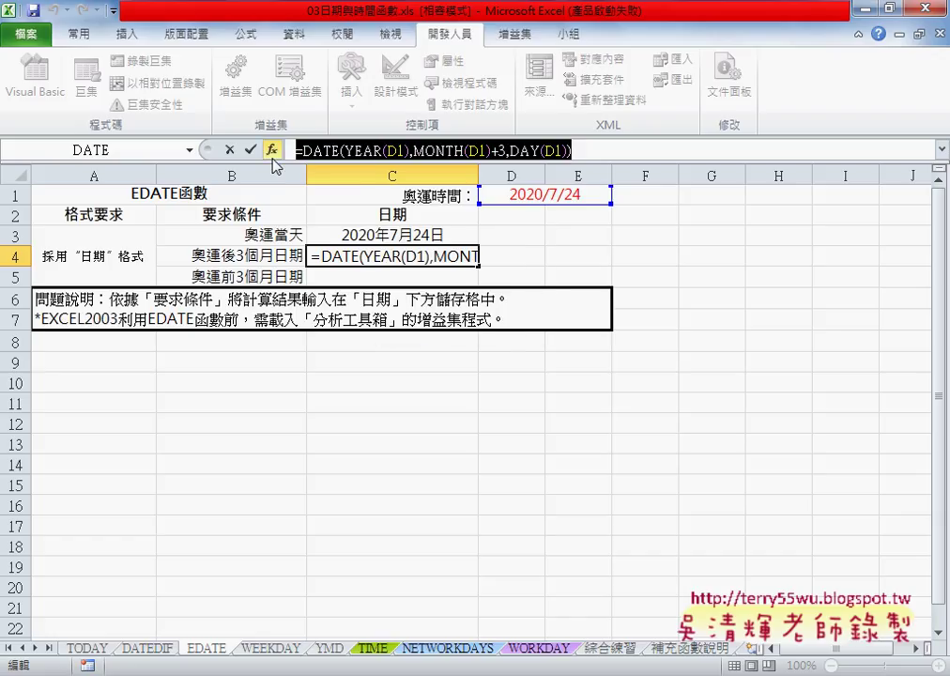
{"action": "left_click", "coordinate": [249, 149]}
{"action": "left_click", "coordinate": [377, 276]}
{"action": "right_click", "coordinate": [356, 153]}
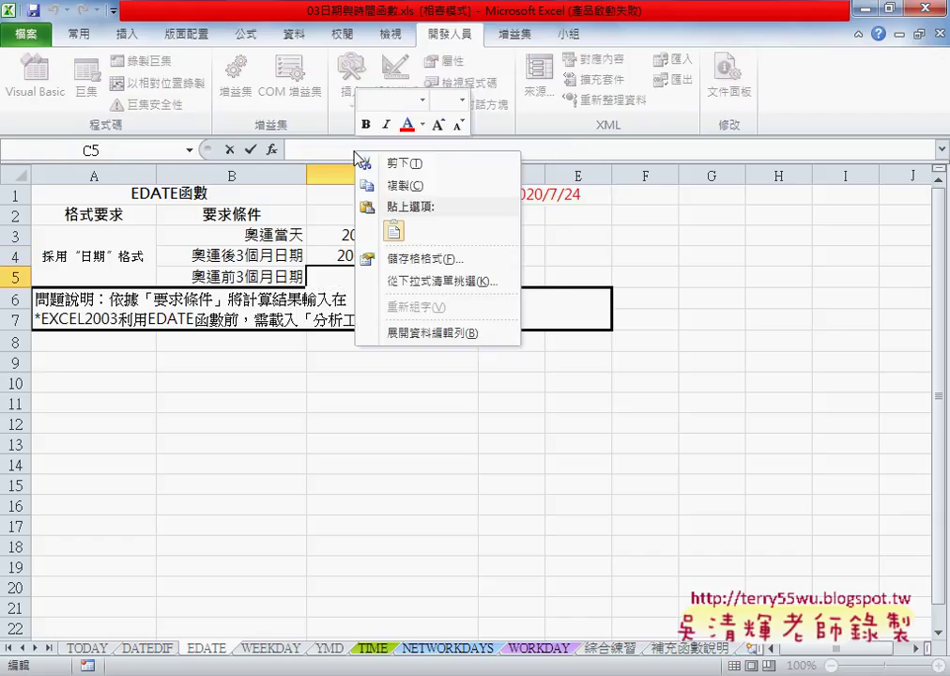
{"action": "left_click", "coordinate": [394, 230]}
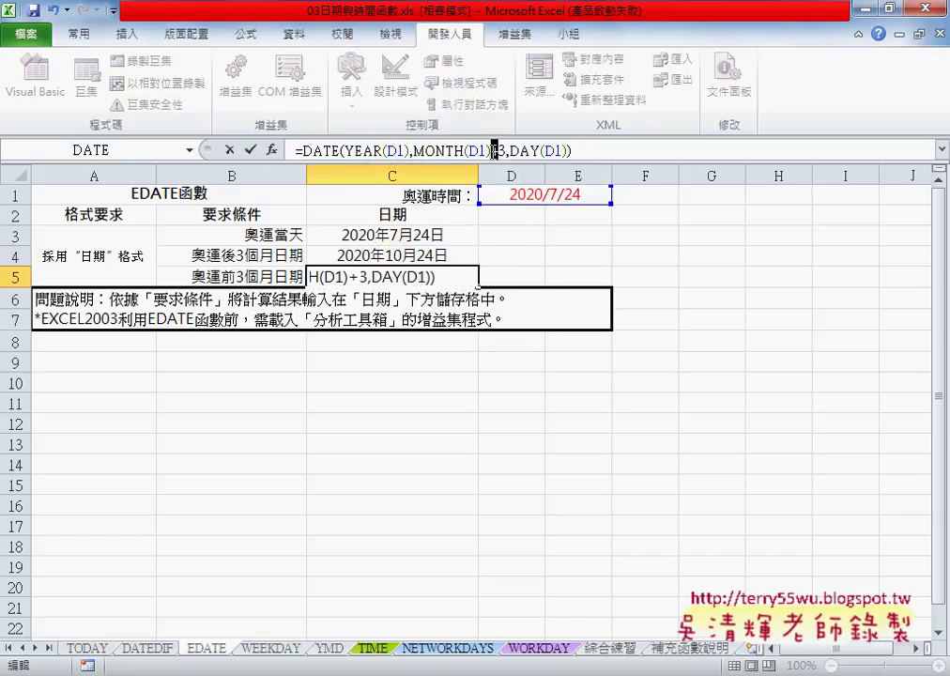
{"action": "type", "text": "-"}
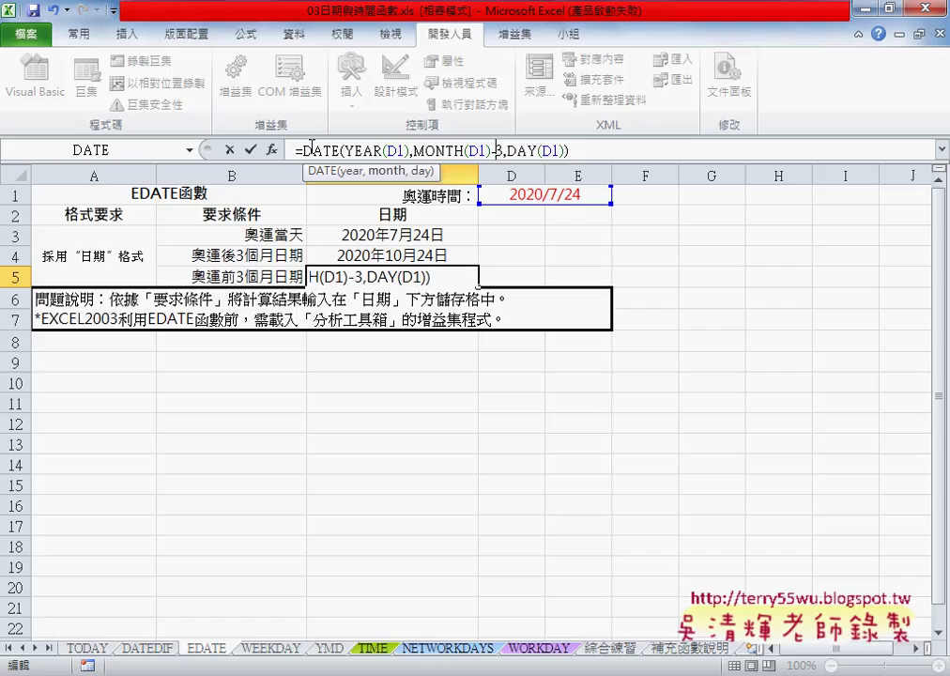
{"action": "left_click", "coordinate": [250, 149]}
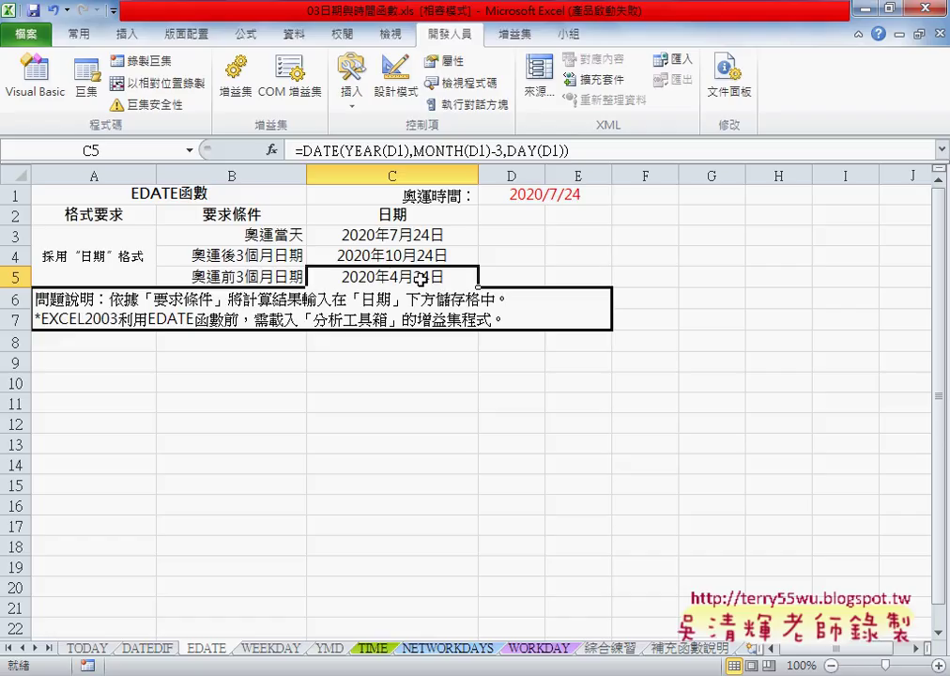
{"action": "left_click", "coordinate": [425, 255]}
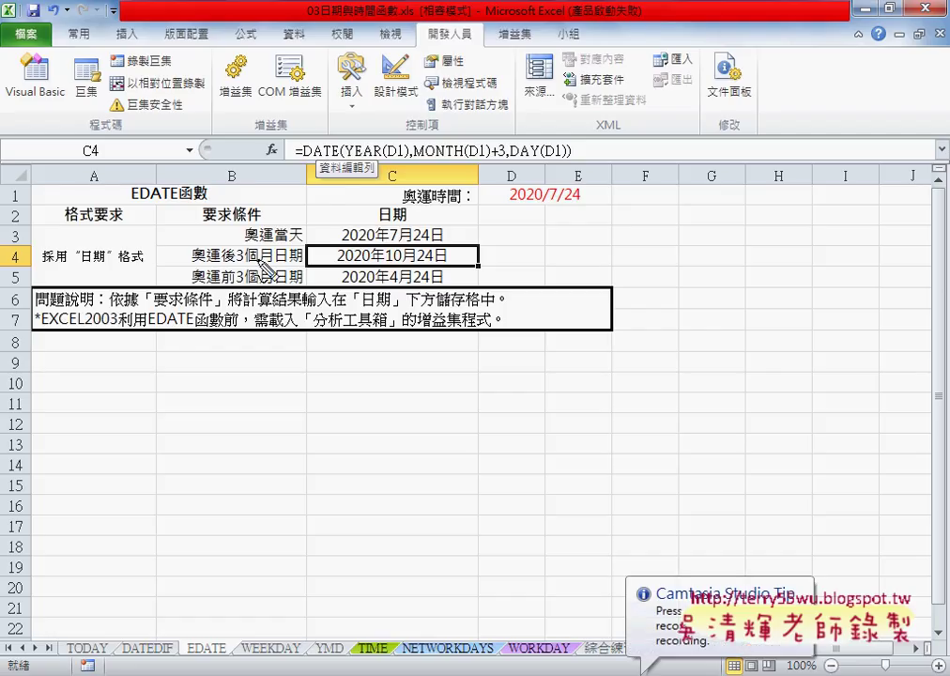
- Select D4 and drag column D's header border to widen it
{"action": "left_click_drag", "start_coordinate": [150, 331], "coordinate": [197, 331]}
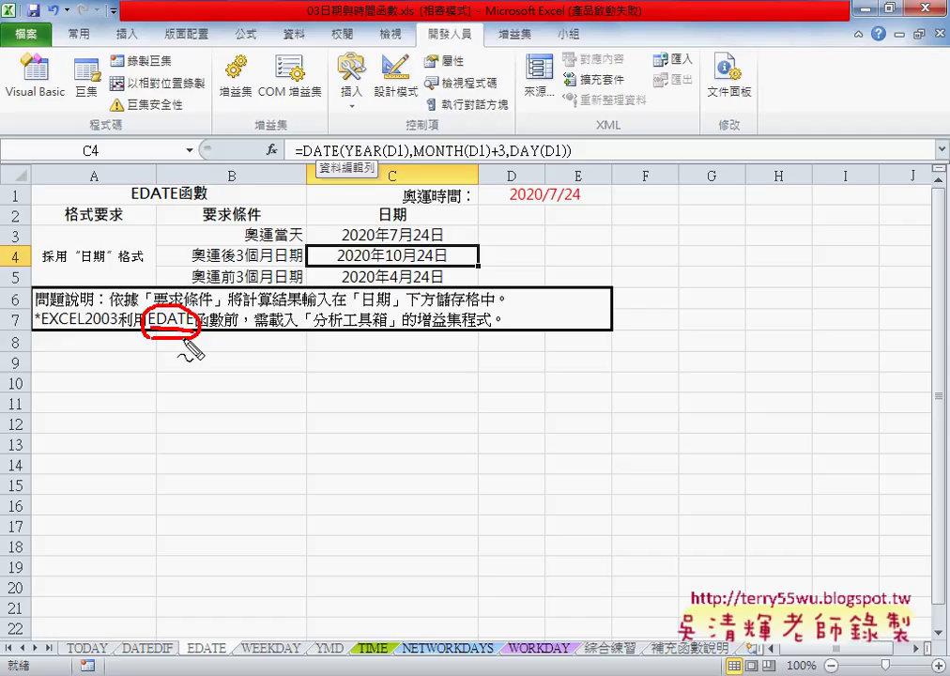
{"action": "key", "text": "Escape"}
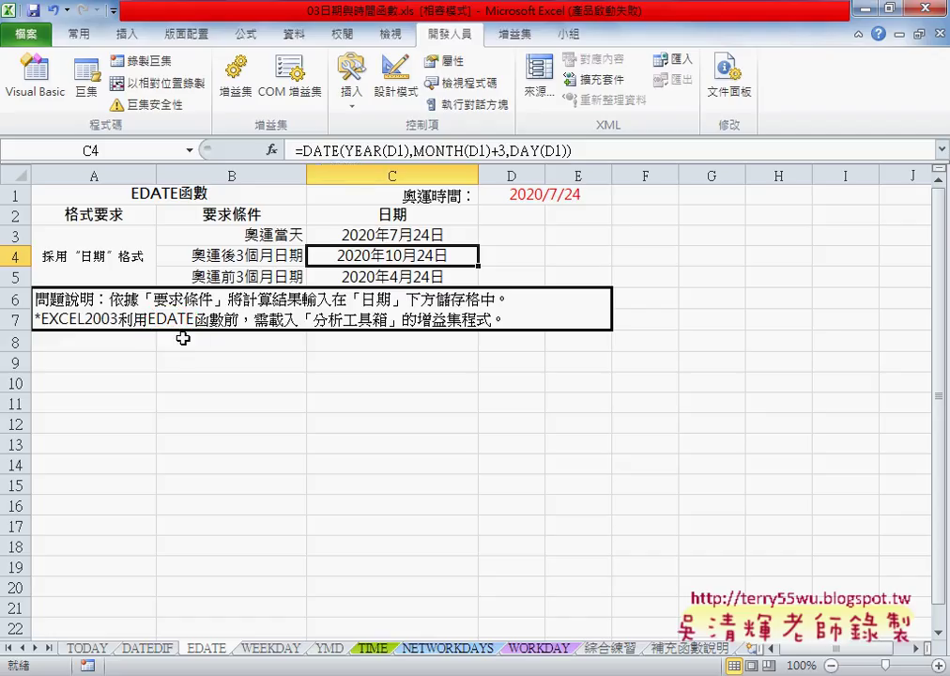
{"action": "left_click", "coordinate": [537, 255]}
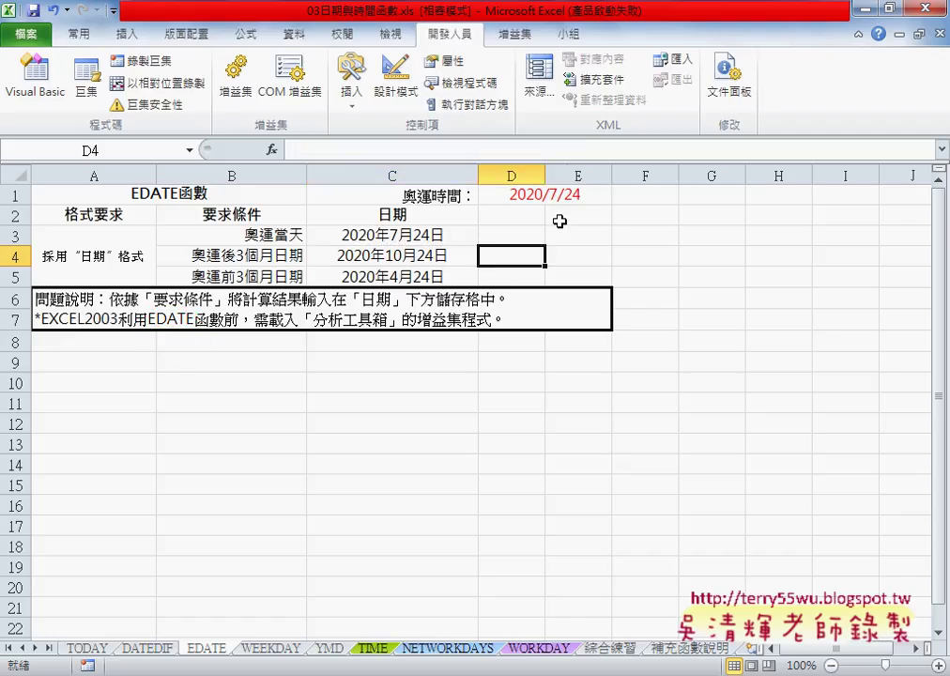
{"action": "left_click_drag", "start_coordinate": [545, 175], "coordinate": [586, 175]}
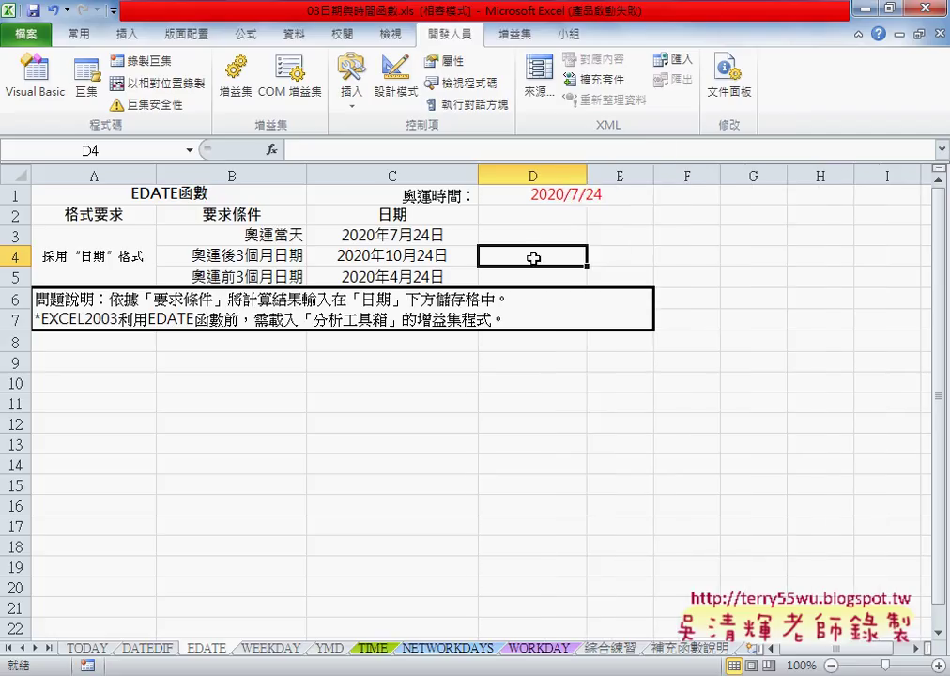
- Insert EDATE from the 日期及時間 category into D4, opening its arguments
{"action": "left_click", "coordinate": [272, 150]}
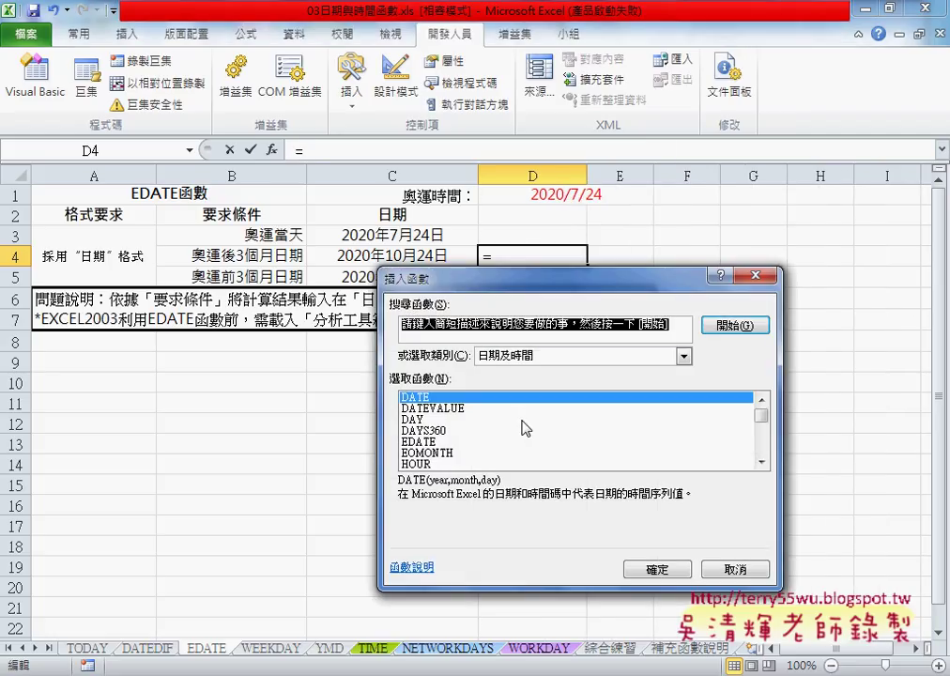
{"action": "left_click", "coordinate": [419, 442]}
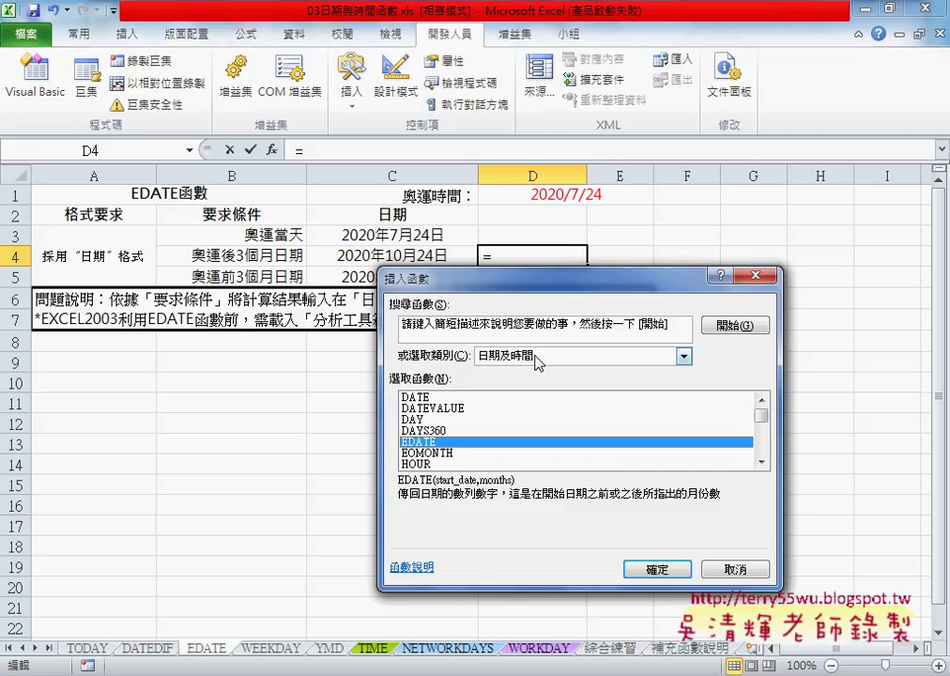
{"action": "left_click_drag", "start_coordinate": [536, 357], "coordinate": [531, 353]}
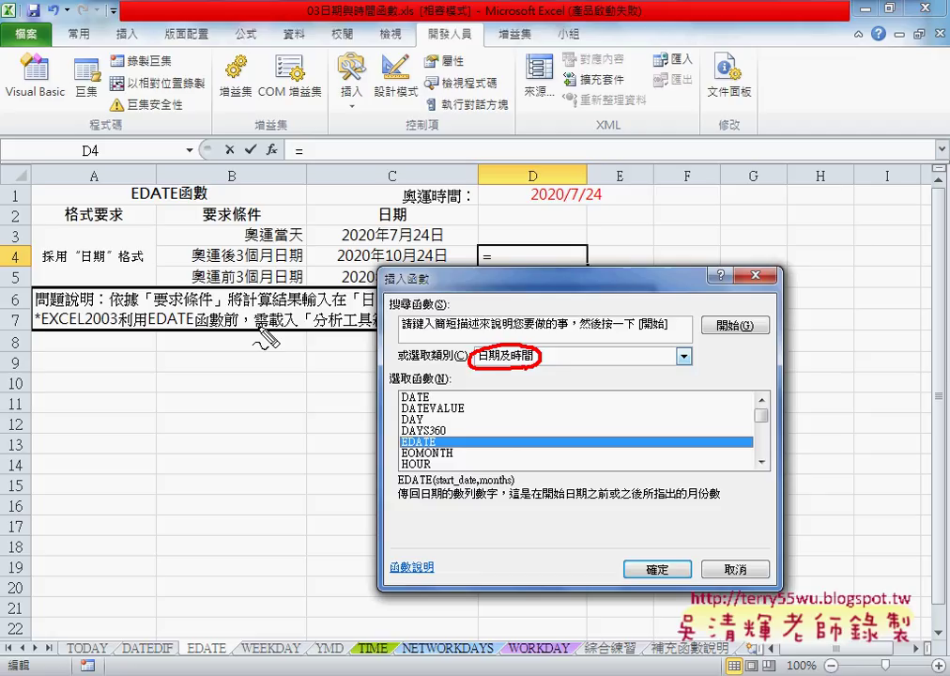
{"action": "key", "text": "Escape"}
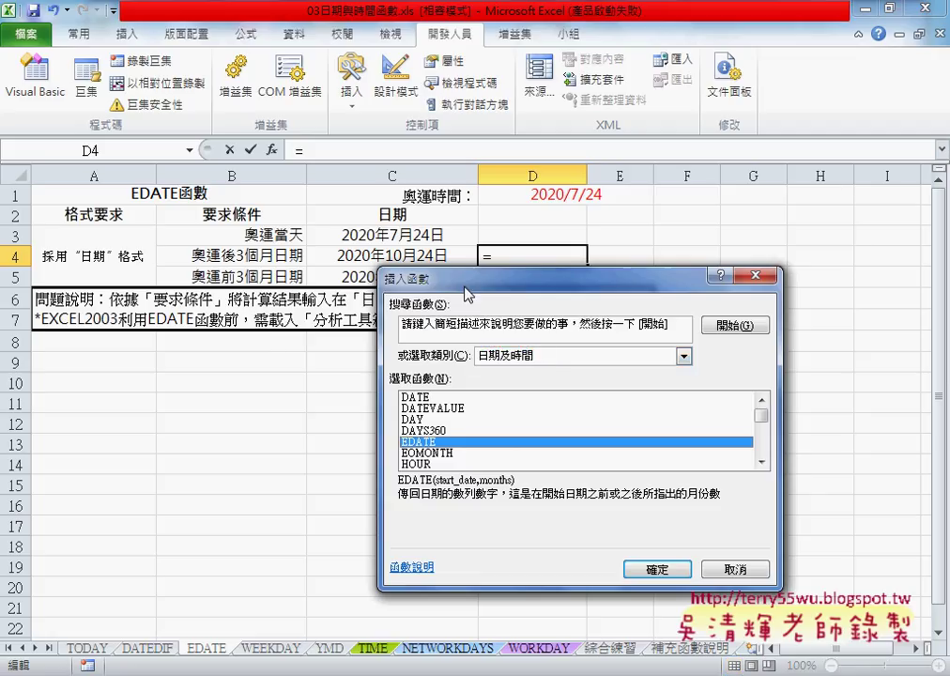
{"action": "left_click_drag", "start_coordinate": [469, 286], "coordinate": [642, 286]}
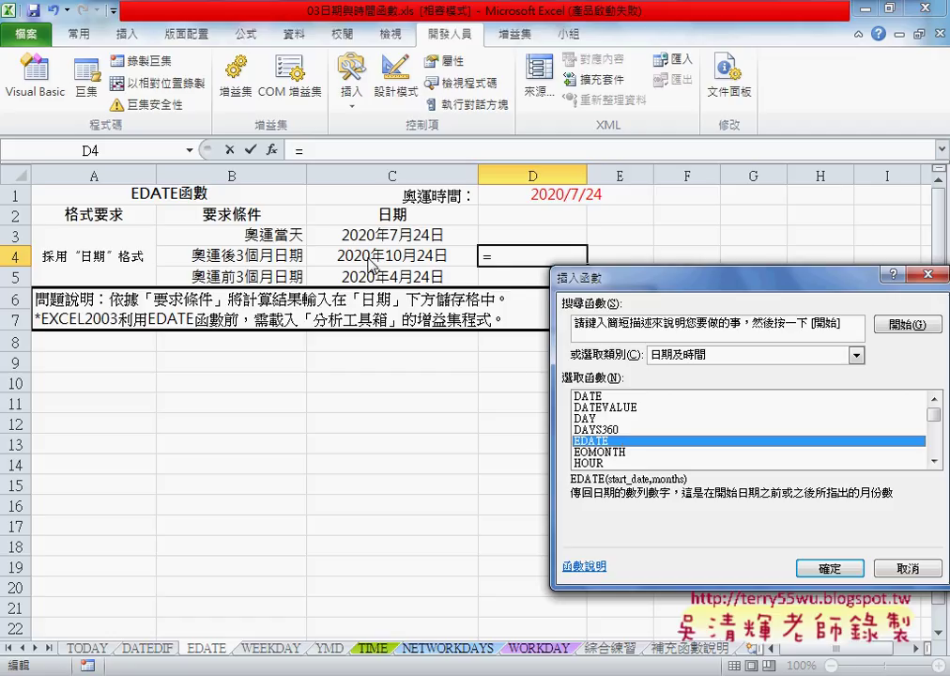
{"action": "left_click", "coordinate": [827, 568]}
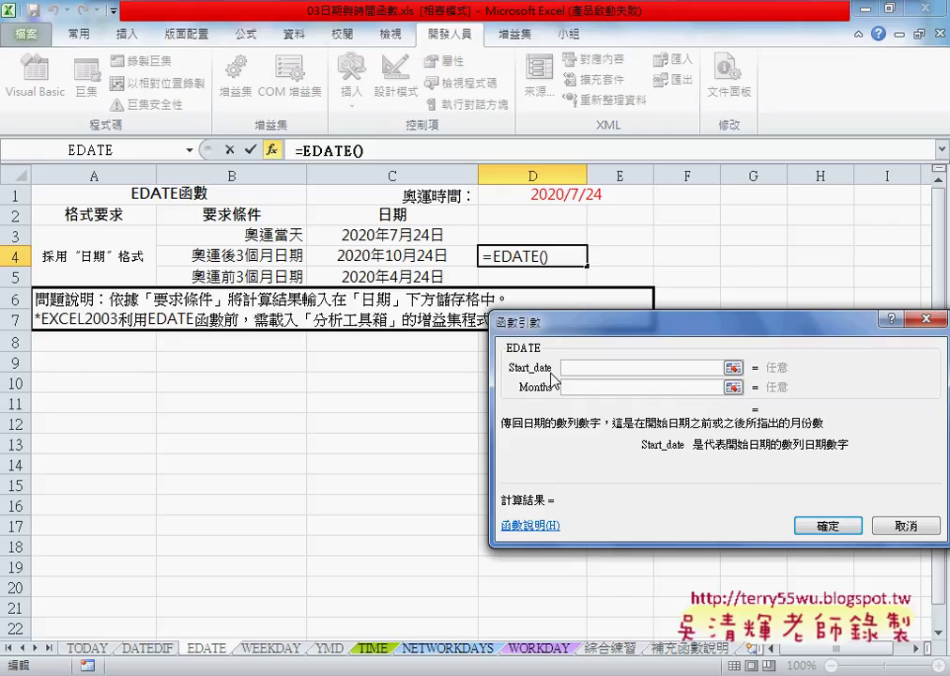
- Enter =EDATE(D1,3) in D4 with D1 as start date and 3 months
{"action": "left_click", "coordinate": [569, 195]}
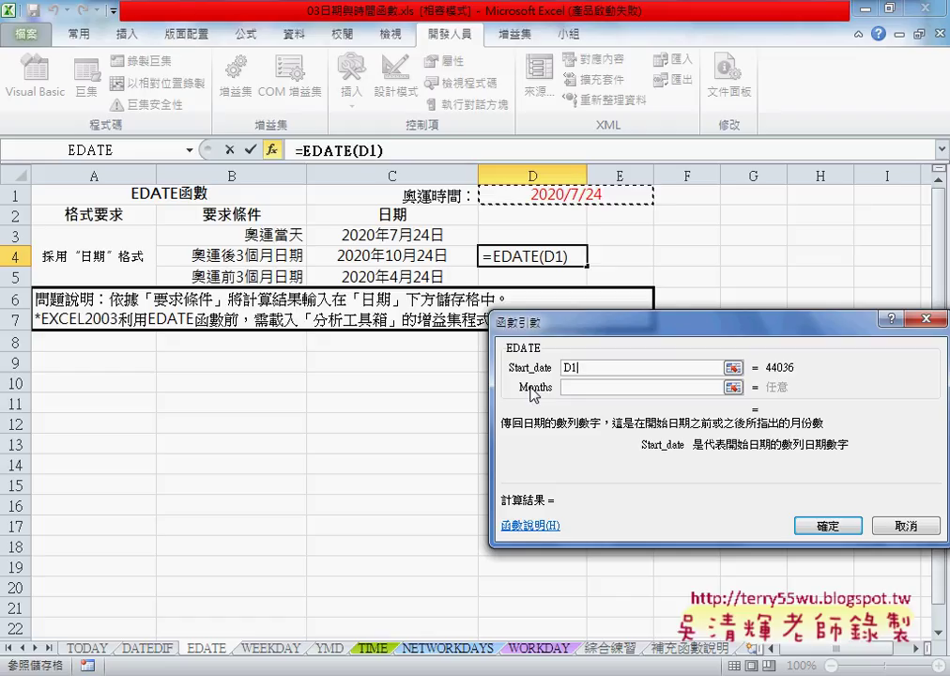
{"action": "left_click", "coordinate": [576, 388]}
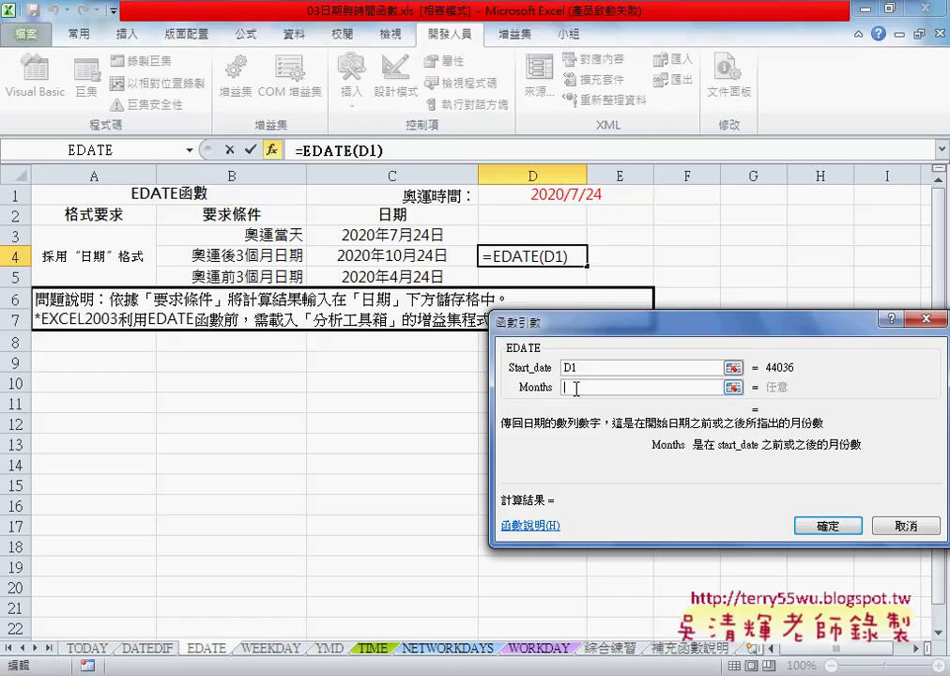
{"action": "type", "text": "3"}
{"action": "left_click", "coordinate": [824, 523]}
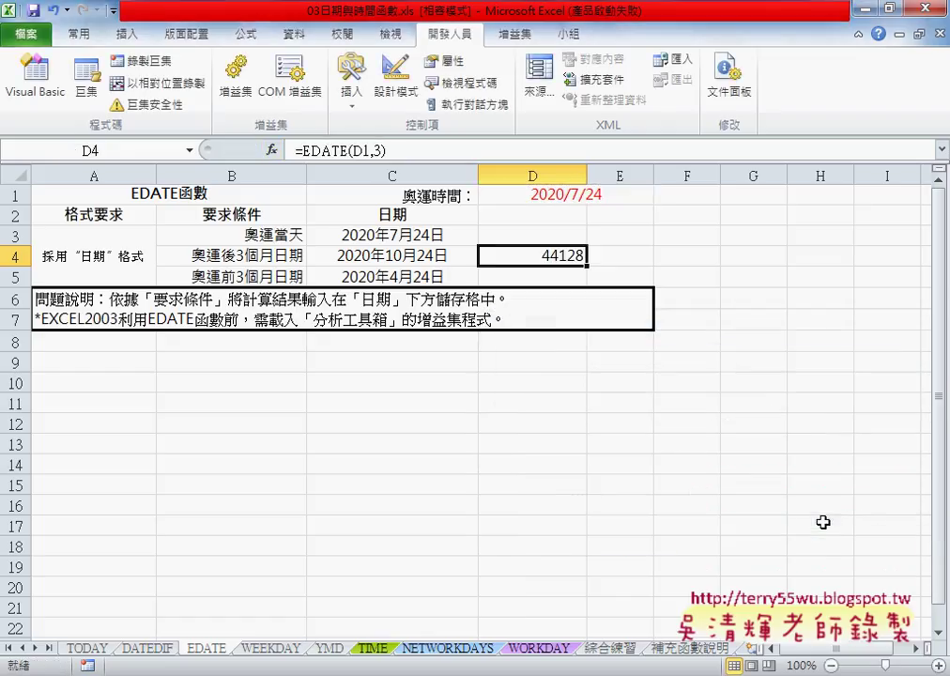
- Apply the 日期 date number format to cells D4 and D5
{"action": "right_click", "coordinate": [556, 256]}
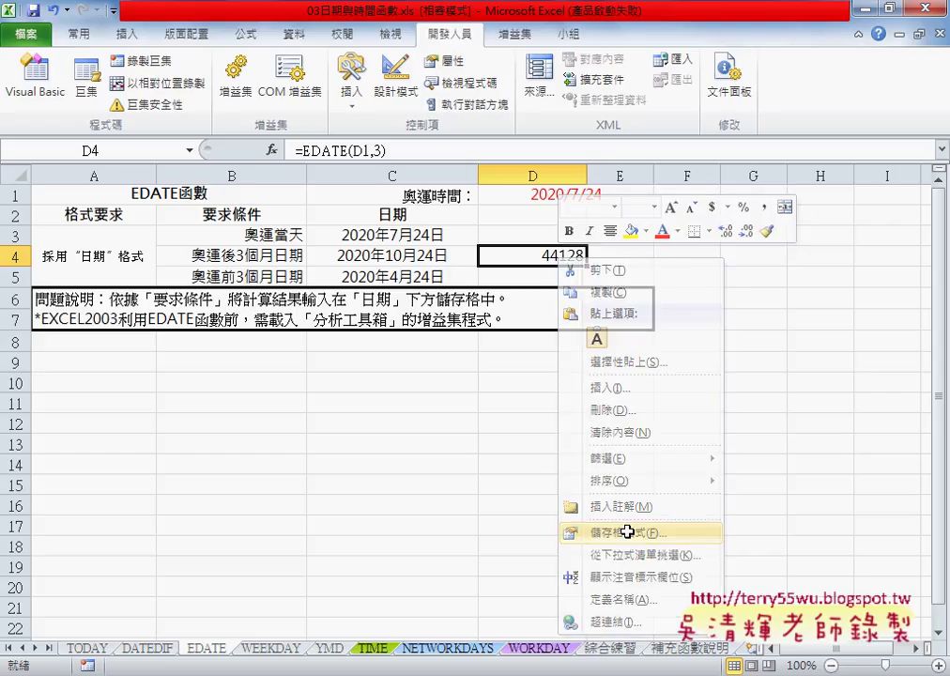
{"action": "left_click", "coordinate": [598, 416]}
{"action": "left_click", "coordinate": [394, 395]}
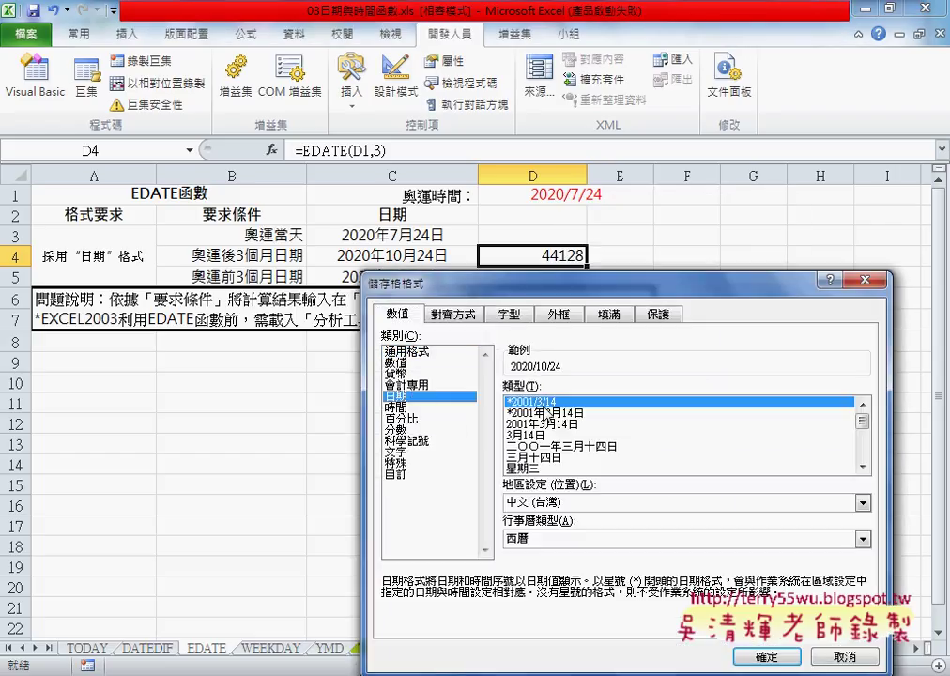
{"action": "left_click", "coordinate": [762, 657]}
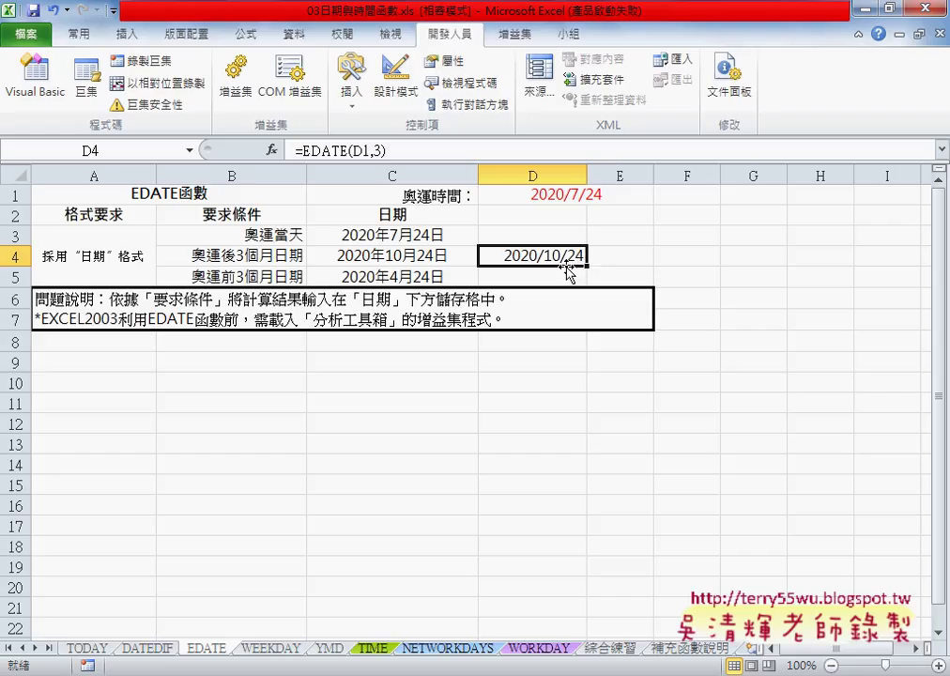
{"action": "left_click", "coordinate": [554, 279]}
{"action": "right_click", "coordinate": [555, 278]}
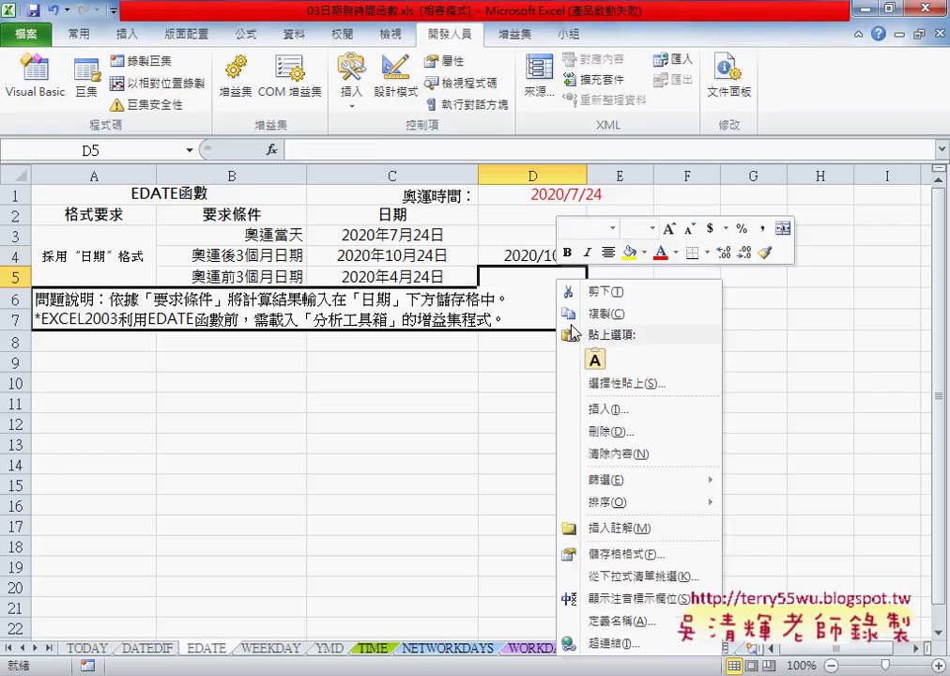
{"action": "left_click", "coordinate": [657, 547]}
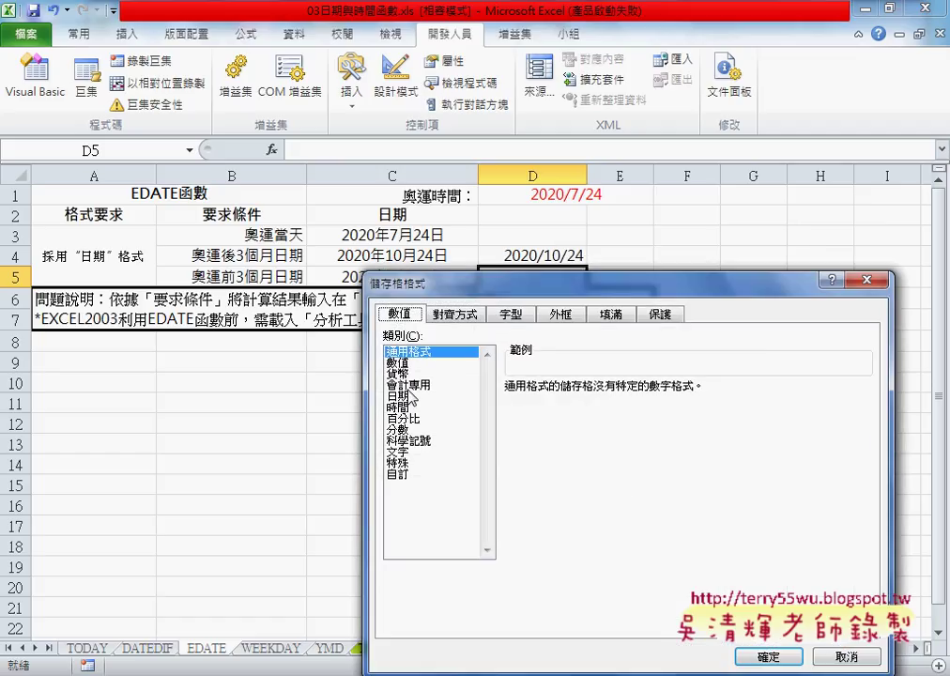
{"action": "left_click", "coordinate": [408, 396]}
{"action": "left_click", "coordinate": [748, 661]}
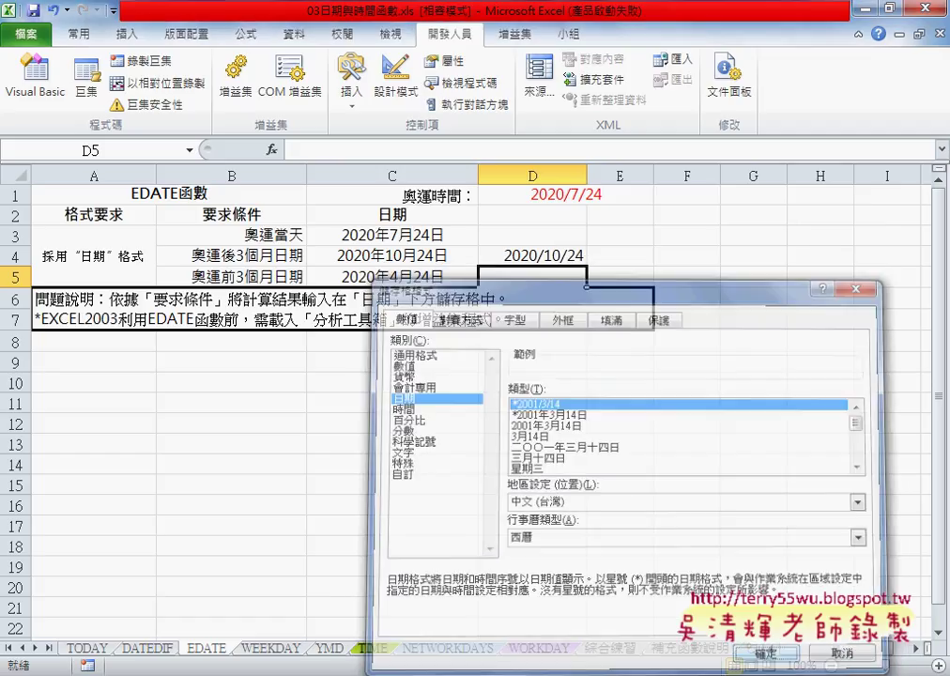
- Copy D4's formula into D5 as =EDATE(D1,-3), showing 2020/4/24
{"action": "left_click", "coordinate": [549, 257]}
{"action": "left_click_drag", "start_coordinate": [435, 149], "coordinate": [320, 147]}
{"action": "right_click", "coordinate": [320, 147]}
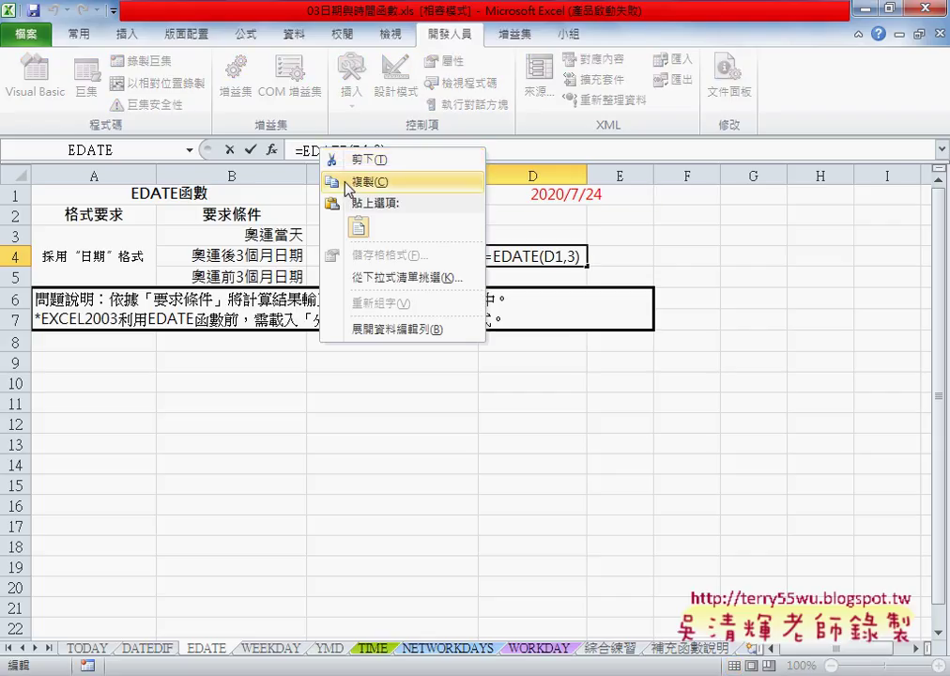
{"action": "left_click", "coordinate": [361, 182]}
{"action": "left_click", "coordinate": [250, 149]}
{"action": "left_click", "coordinate": [544, 276]}
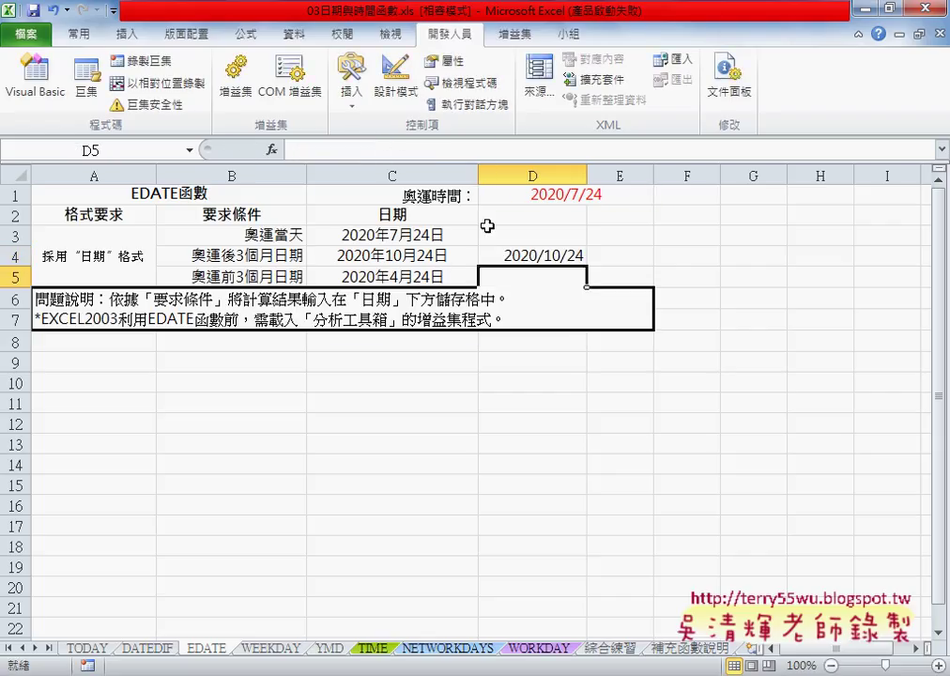
{"action": "left_click", "coordinate": [370, 148]}
{"action": "right_click", "coordinate": [371, 148]}
{"action": "left_click", "coordinate": [407, 239]}
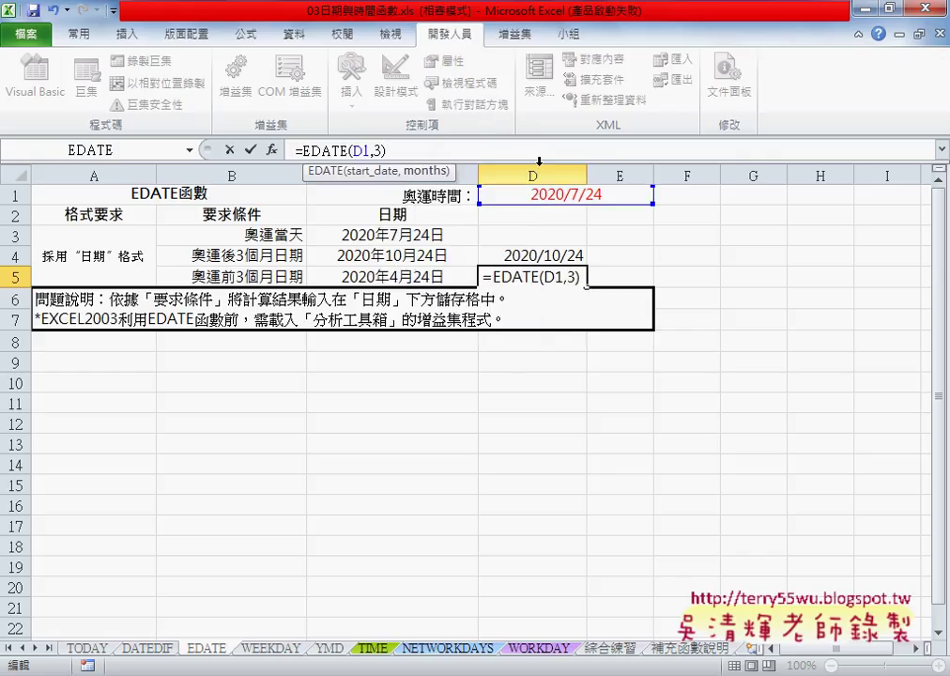
{"action": "type", "text": "-"}
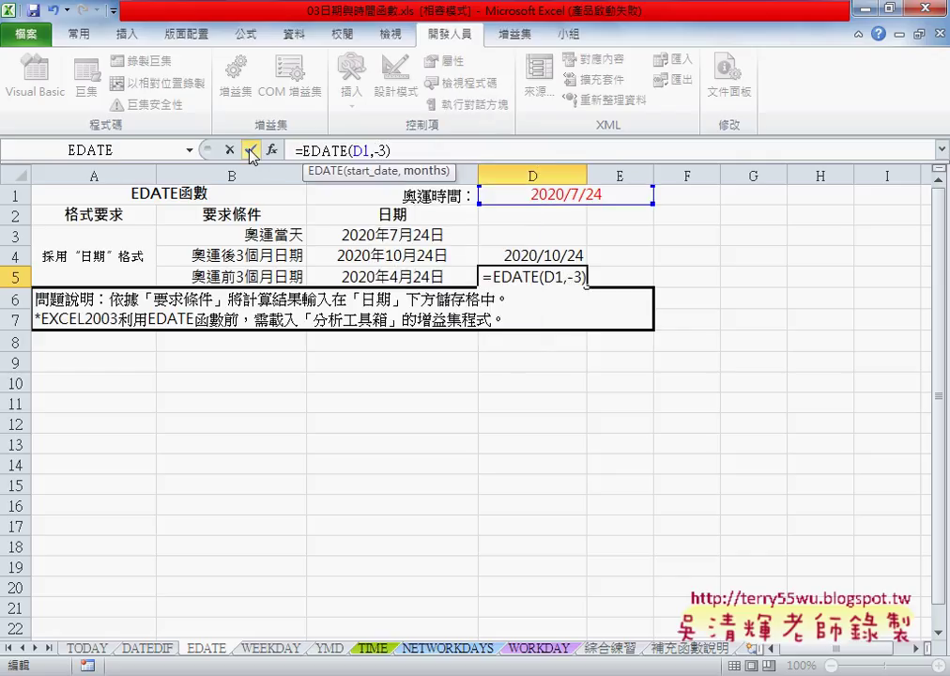
{"action": "left_click", "coordinate": [250, 149]}
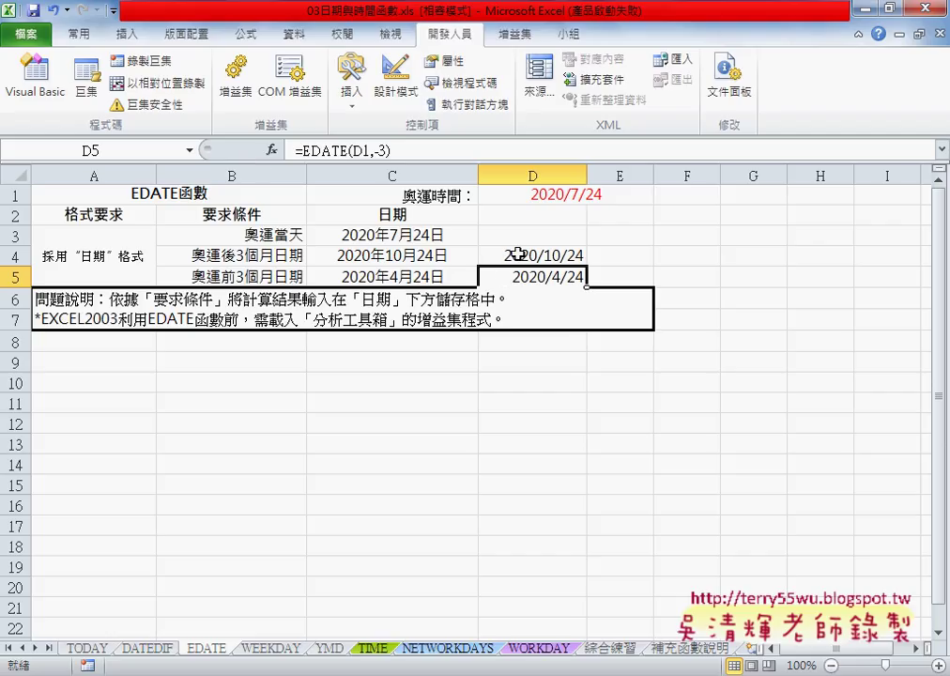
{"action": "left_click", "coordinate": [423, 258]}
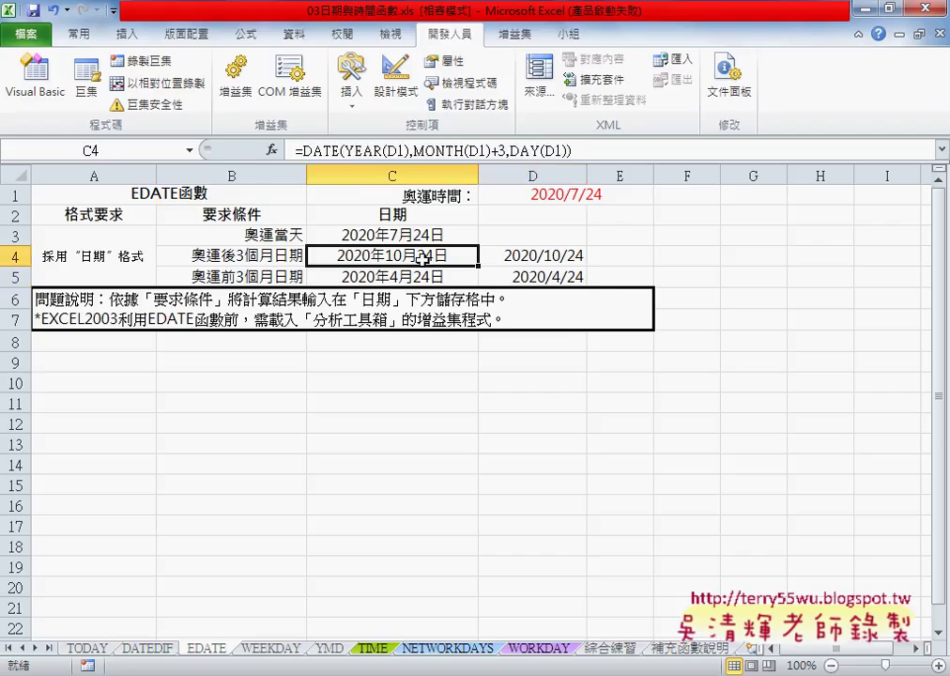
{"action": "left_click", "coordinate": [544, 259]}
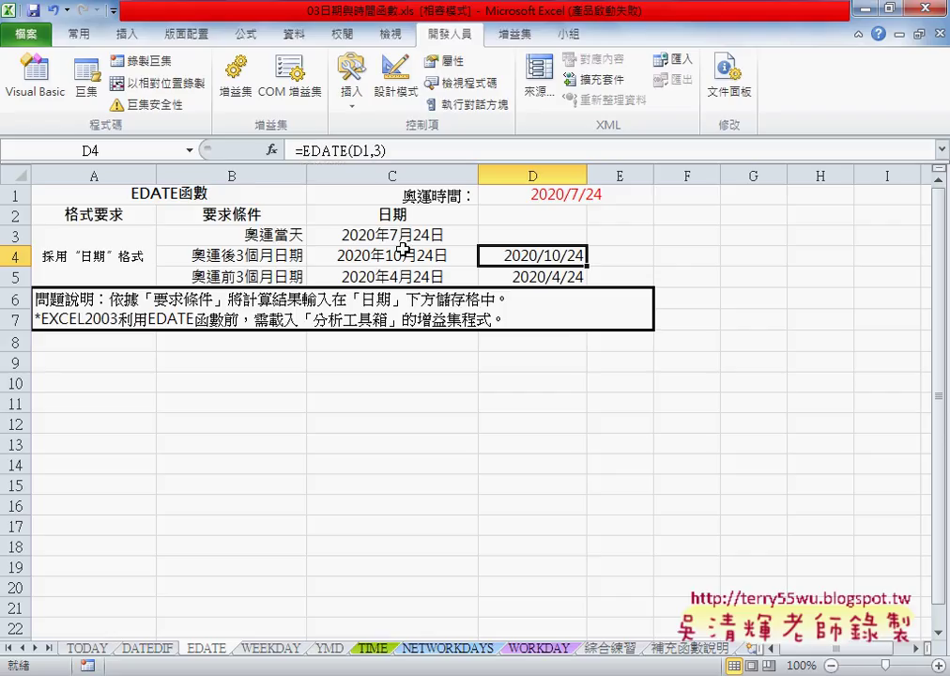
{"action": "left_click", "coordinate": [409, 257]}
{"action": "left_click", "coordinate": [535, 259]}
{"action": "left_click", "coordinate": [401, 236]}
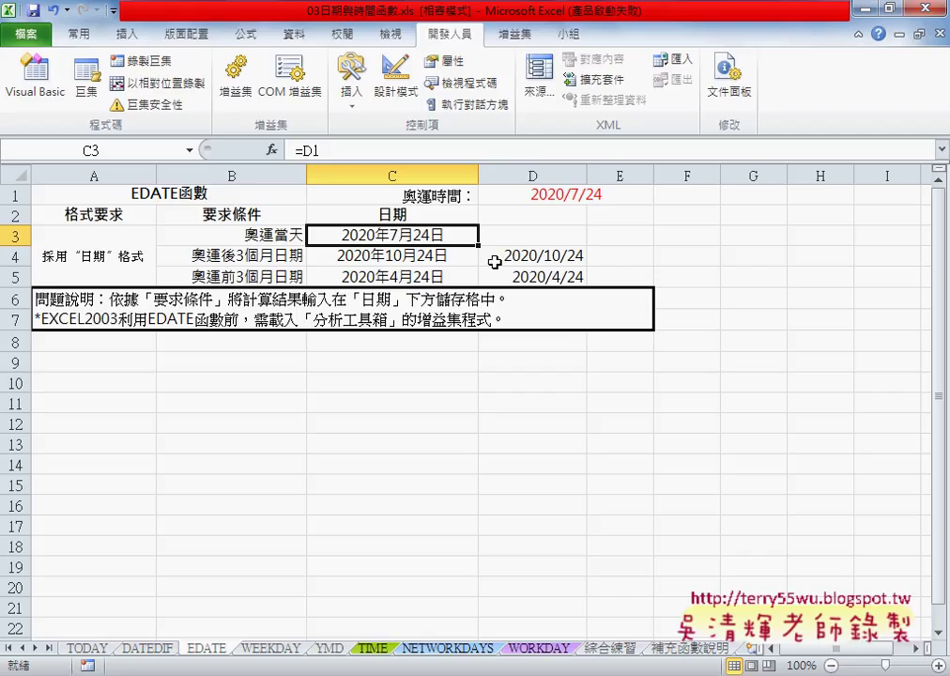
{"action": "left_click", "coordinate": [530, 262]}
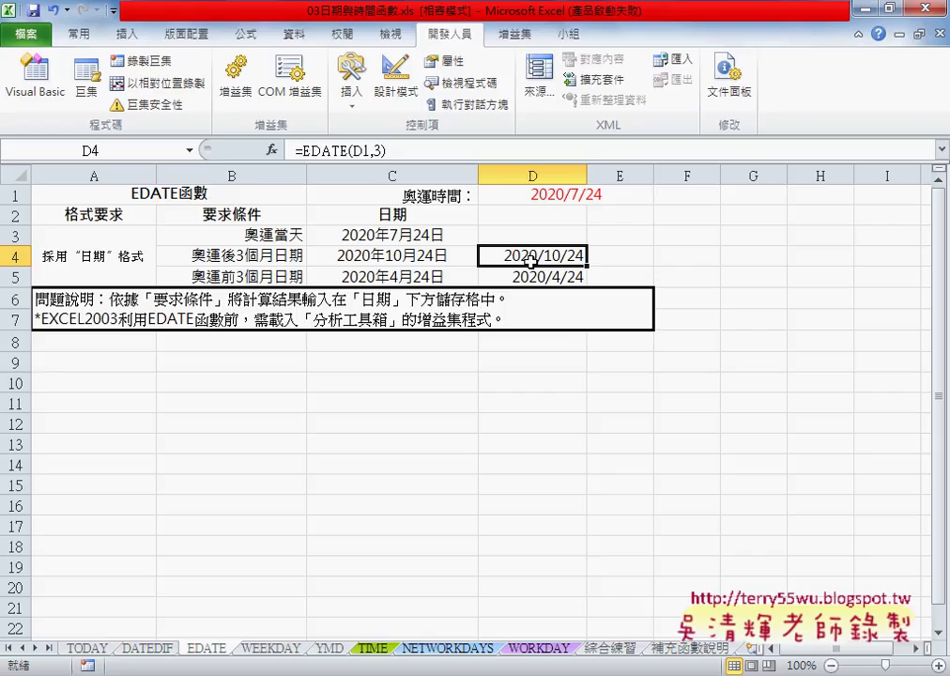
{"action": "left_click", "coordinate": [413, 237]}
{"action": "left_click", "coordinate": [385, 253]}
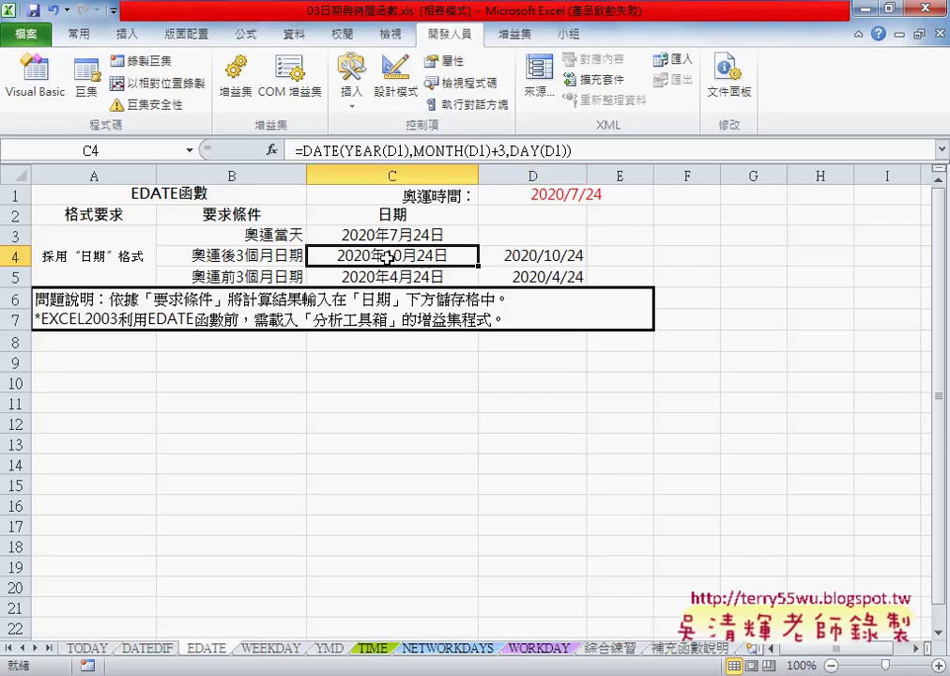
{"action": "left_click_drag", "start_coordinate": [409, 150], "coordinate": [344, 150]}
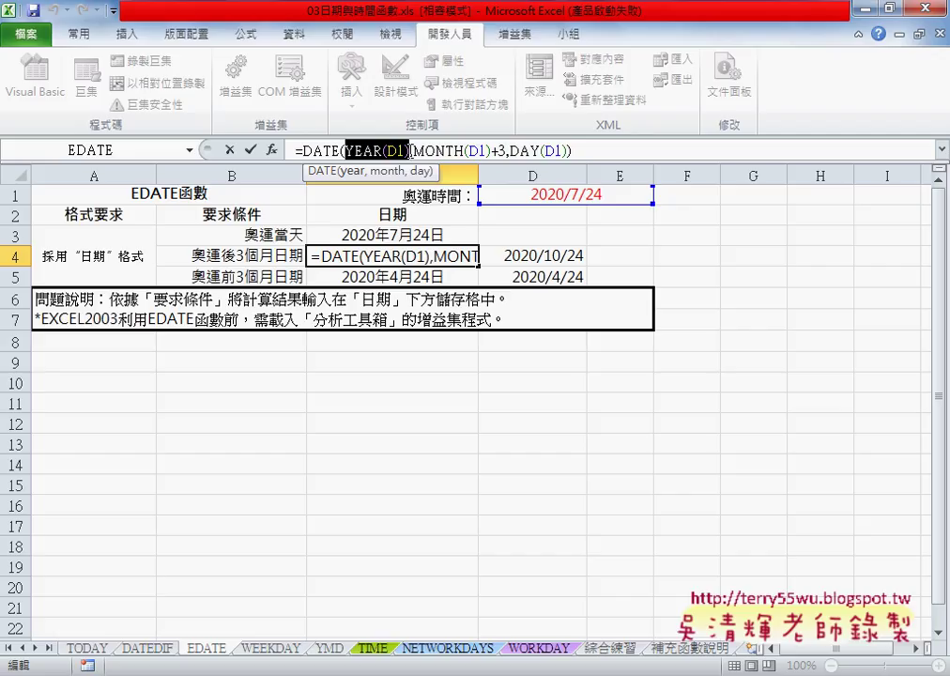
{"action": "key", "text": "Right"}
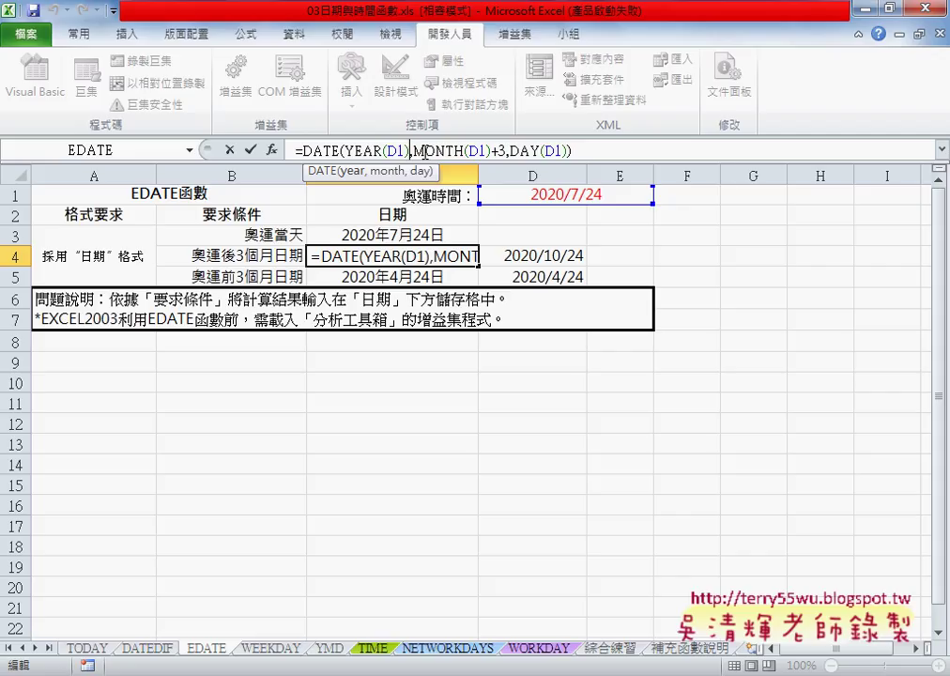
{"action": "left_click_drag", "start_coordinate": [491, 150], "coordinate": [506, 150]}
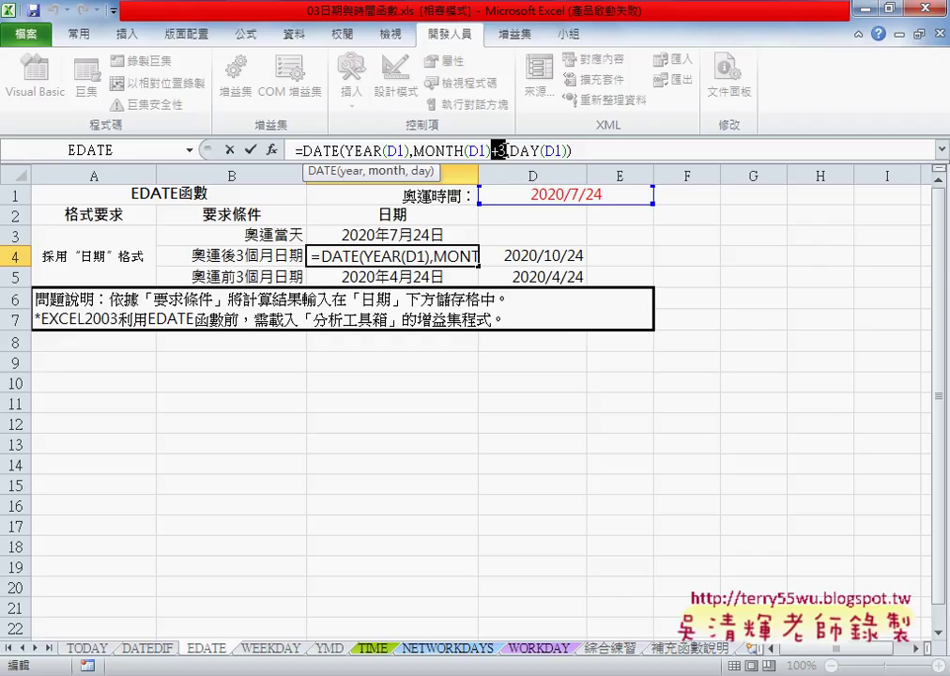
{"action": "type", "text": ","}
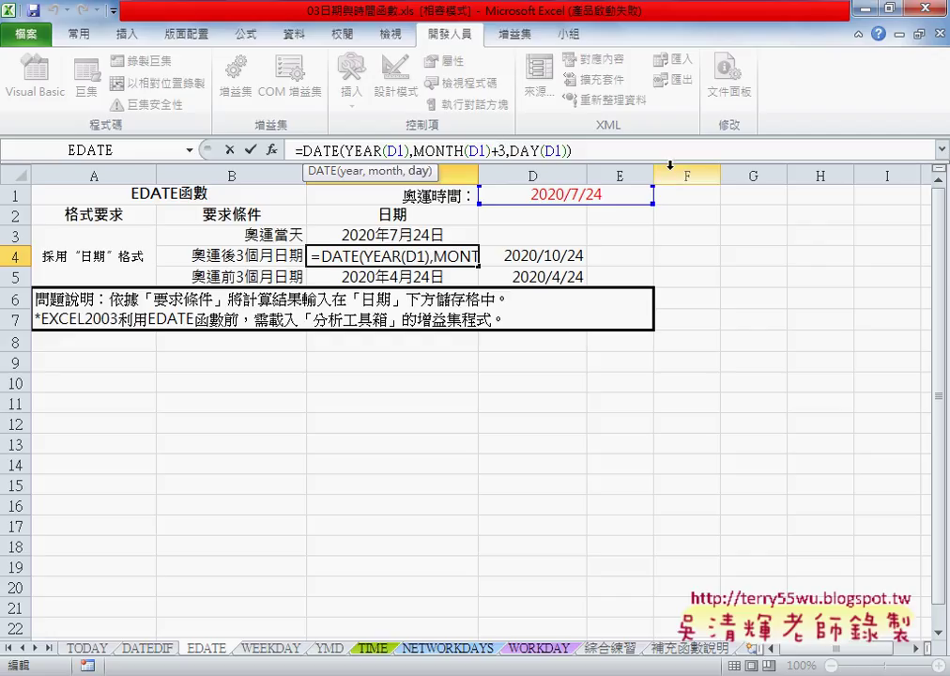
{"action": "left_click", "coordinate": [249, 149]}
{"action": "left_click_drag", "start_coordinate": [254, 255], "coordinate": [255, 276]}
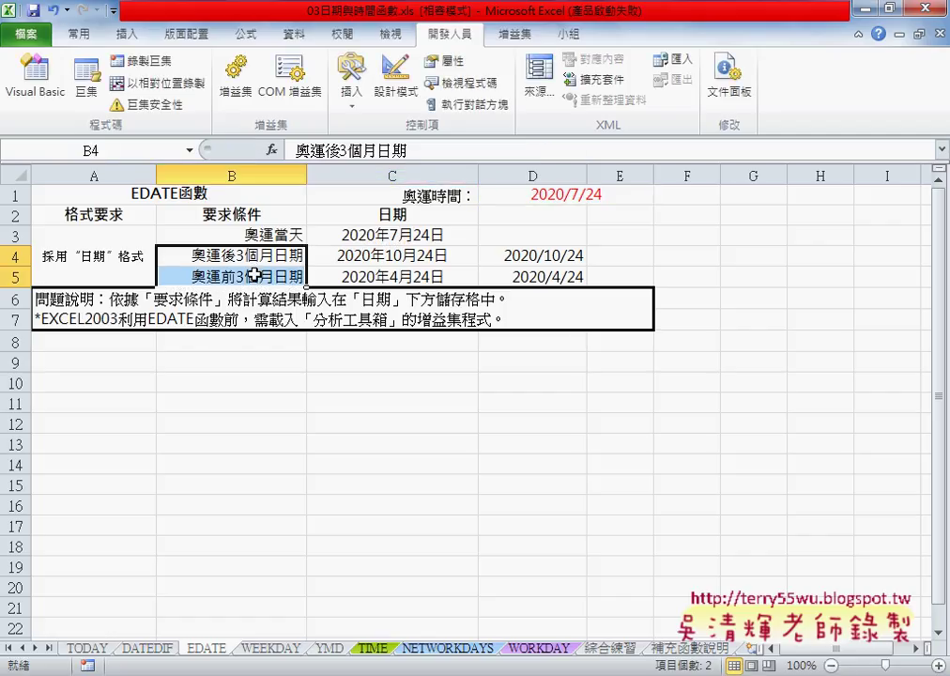
- Paste the two row labels into B9:B10 and change 月 to 年 in B9
{"action": "key", "text": "ctrl+c"}
{"action": "left_click", "coordinate": [248, 362]}
{"action": "key", "text": "ctrl+v"}
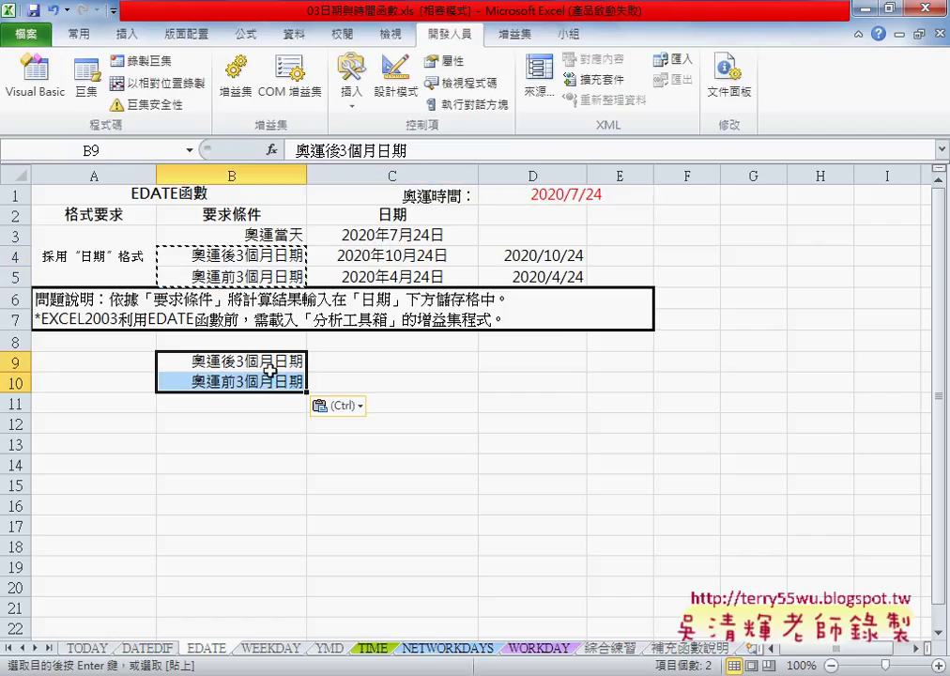
{"action": "left_click", "coordinate": [265, 362]}
{"action": "double_click", "coordinate": [265, 361]}
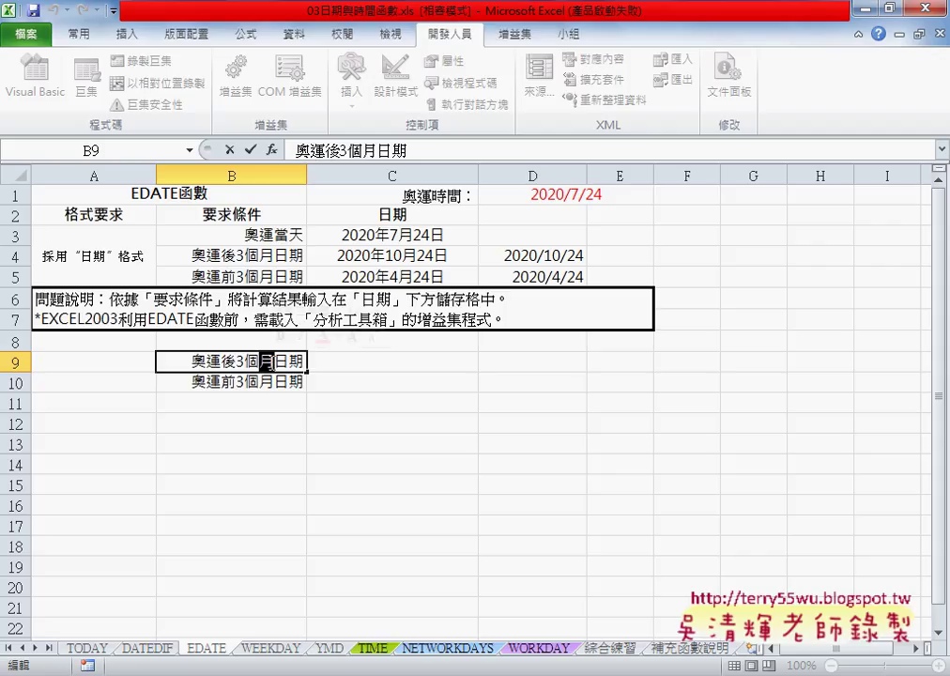
{"action": "type", "text": "en"}
{"action": "key", "text": "BackSpace"}
{"action": "key", "text": "BackSpace"}
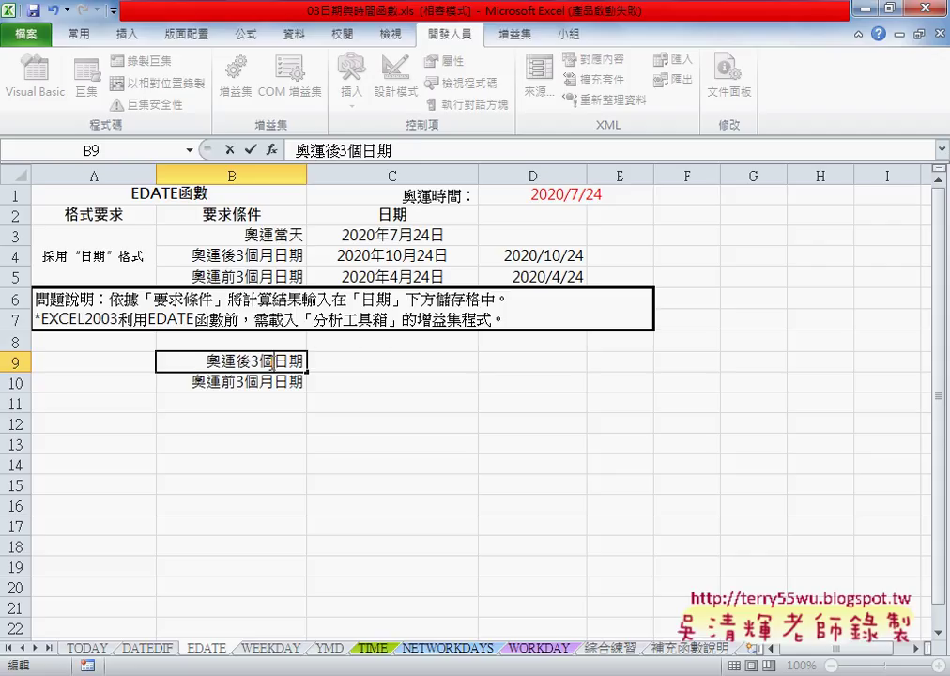
{"action": "type", "text": "en8"}
{"action": "key", "text": "BackSpace"}
{"action": "key", "text": "BackSpace"}
{"action": "key", "text": "BackSpace"}
{"action": "type", "text": "年"}
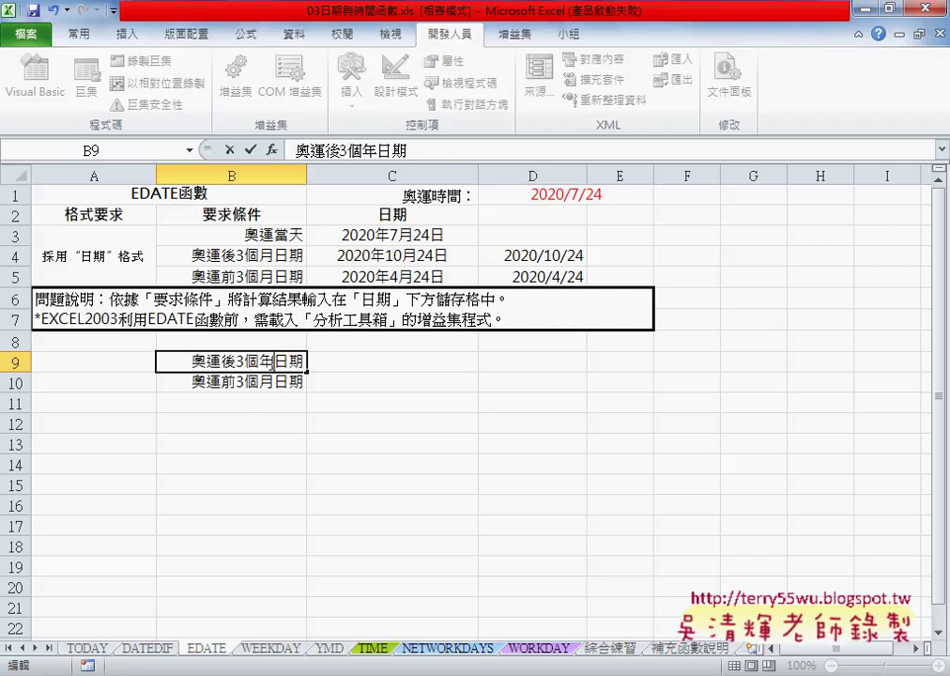
{"action": "left_click", "coordinate": [258, 424]}
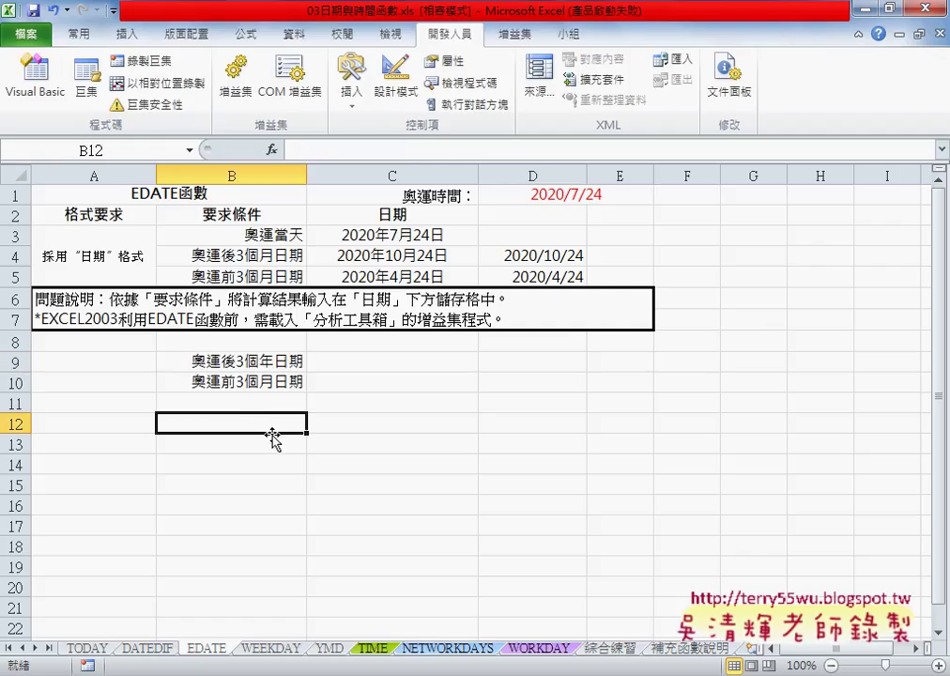
- Copy the B9:B10 label pair into B12:B13 and B15:B16
{"action": "left_click_drag", "start_coordinate": [265, 361], "coordinate": [256, 389]}
{"action": "key", "text": "ctrl+c"}
{"action": "left_click", "coordinate": [257, 425]}
{"action": "key", "text": "ctrl+v"}
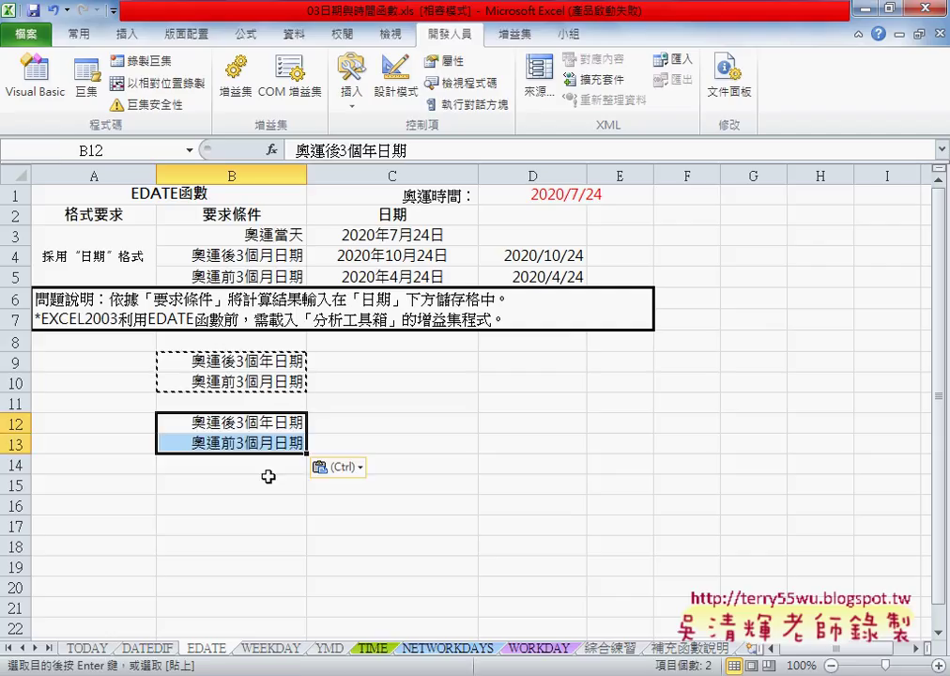
{"action": "left_click", "coordinate": [262, 485]}
{"action": "key", "text": "ctrl+v"}
- Relabel B12 as 奧運後3個季日期 and B15 as 奧運後3個周日期
{"action": "double_click", "coordinate": [266, 424]}
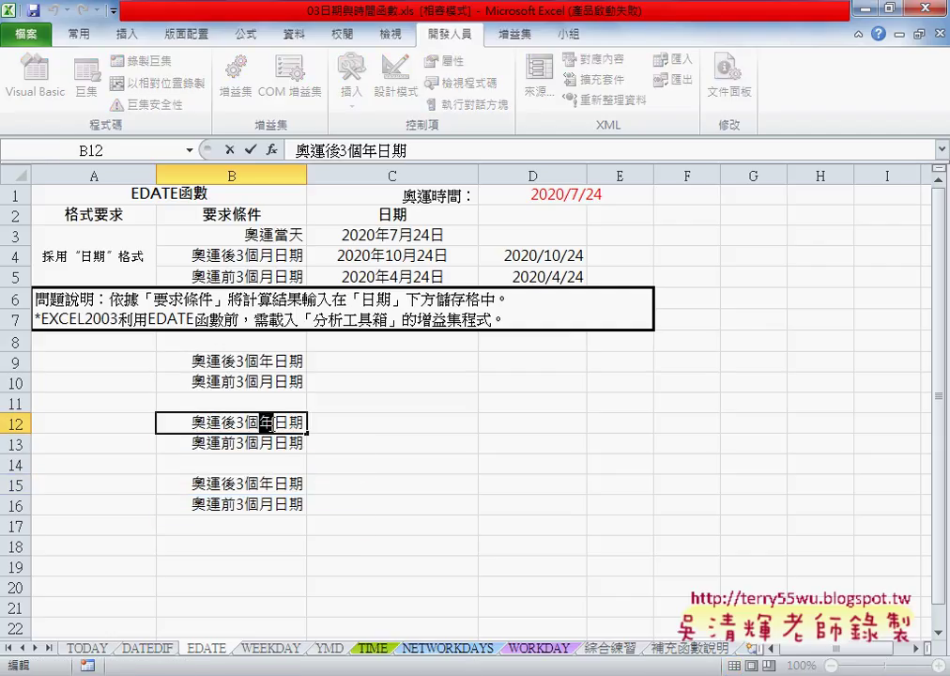
{"action": "type", "text": "紀"}
{"action": "key", "text": "Down"}
{"action": "key", "text": "Down"}
{"action": "key", "text": "Down"}
{"action": "key", "text": "Up"}
{"action": "key", "text": "Return"}
{"action": "left_click", "coordinate": [267, 483]}
{"action": "double_click", "coordinate": [267, 483]}
{"action": "left_click_drag", "start_coordinate": [261, 483], "coordinate": [274, 484]}
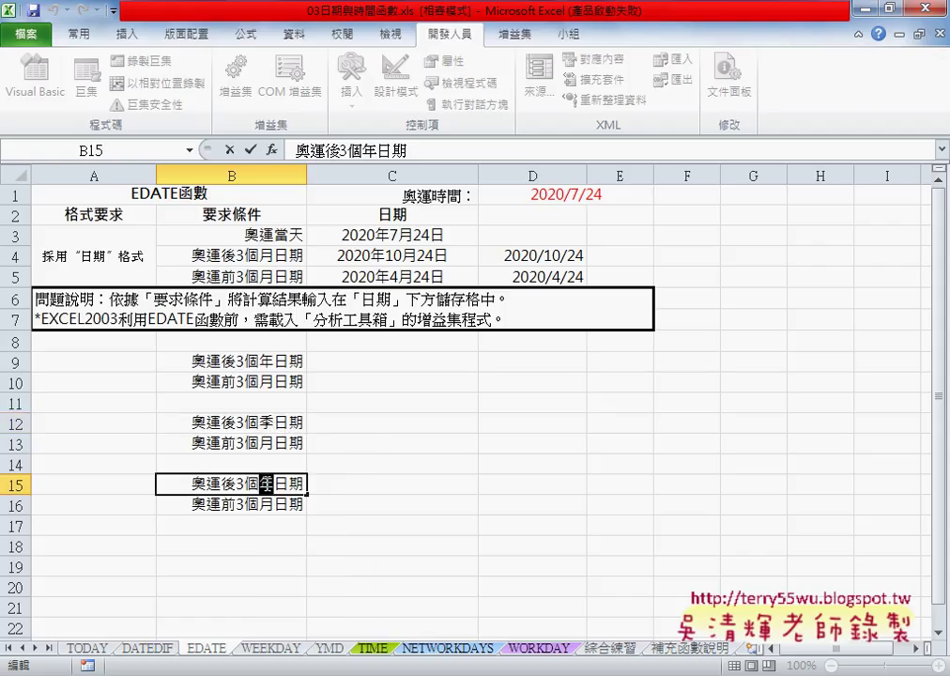
{"action": "type", "text": "周"}
{"action": "key", "text": "Return"}
{"action": "left_click", "coordinate": [272, 362]}
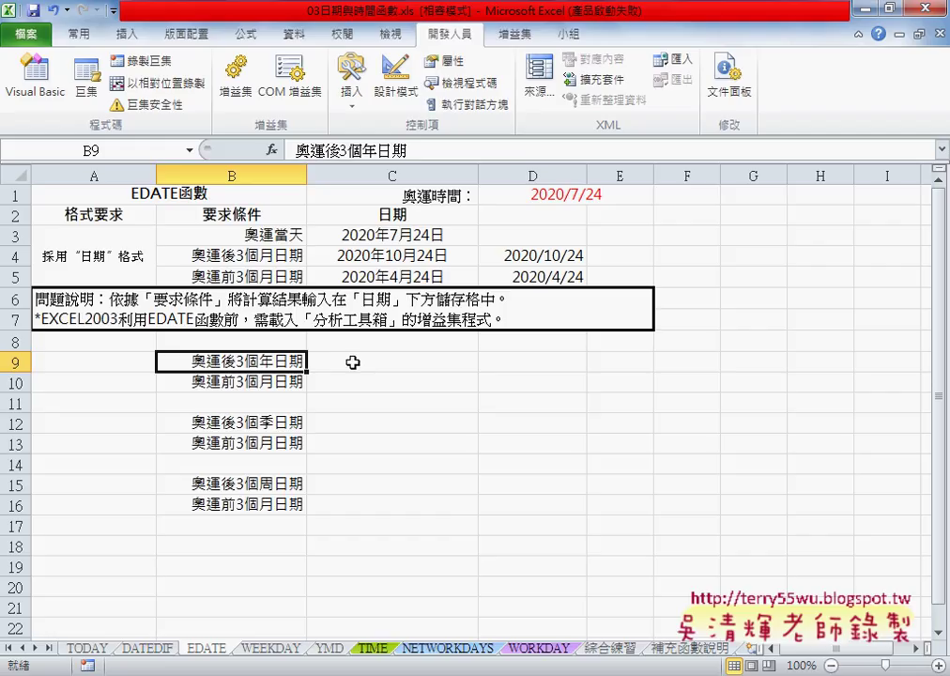
- Paste C4's DATE formula into C9 and move +3 onto YEAR(D1), giving 2023/7/24
{"action": "left_click", "coordinate": [379, 258]}
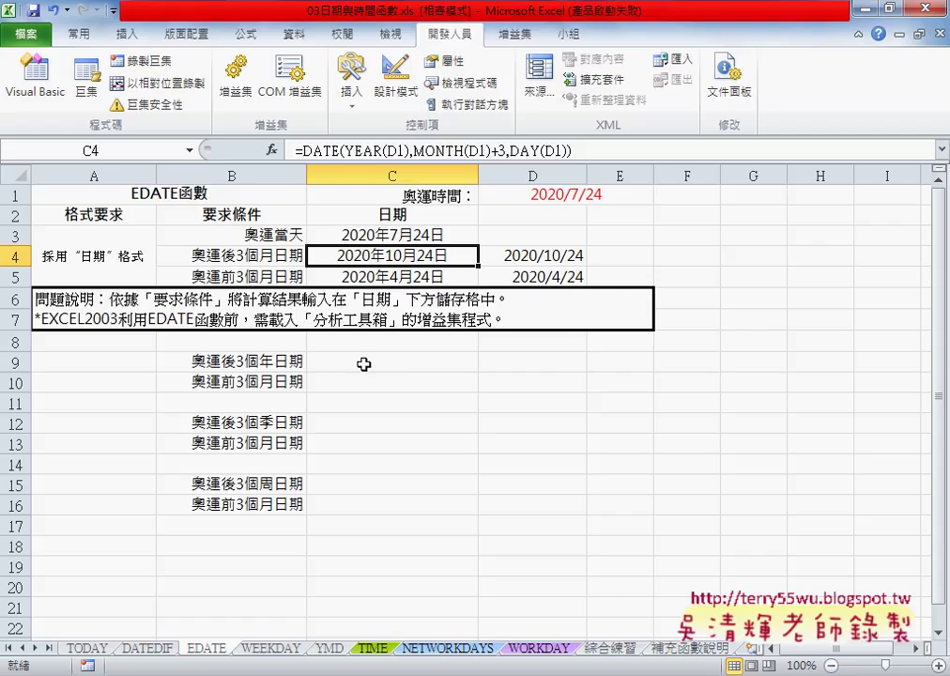
{"action": "left_click_drag", "start_coordinate": [294, 150], "coordinate": [571, 150]}
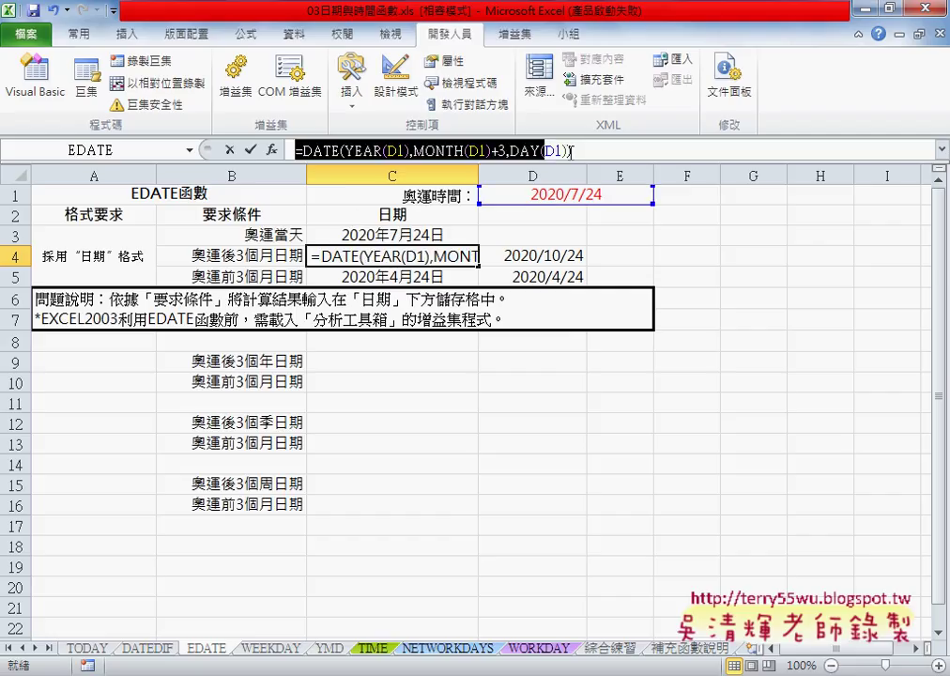
{"action": "left_click", "coordinate": [229, 149]}
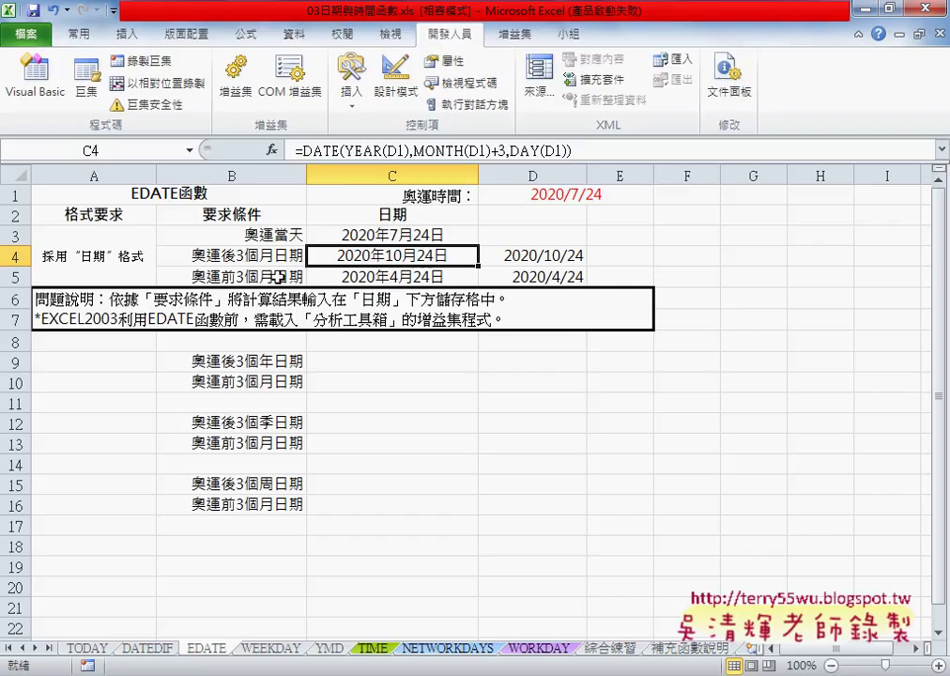
{"action": "left_click", "coordinate": [391, 362]}
{"action": "left_click", "coordinate": [494, 150]}
{"action": "key", "text": "ctrl+v"}
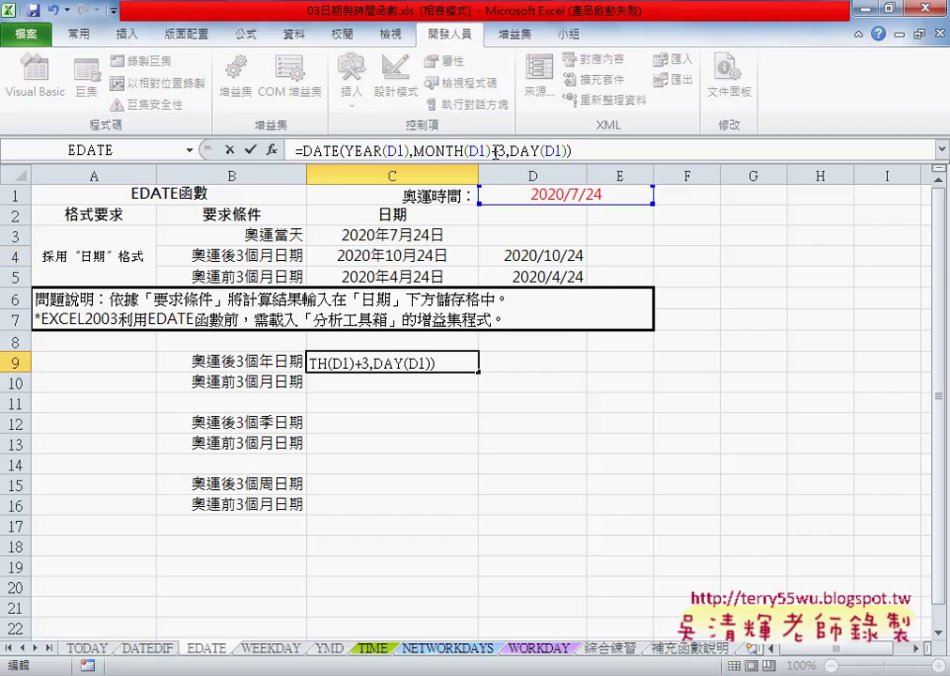
{"action": "left_click_drag", "start_coordinate": [492, 150], "coordinate": [505, 150]}
{"action": "key", "text": "Delete"}
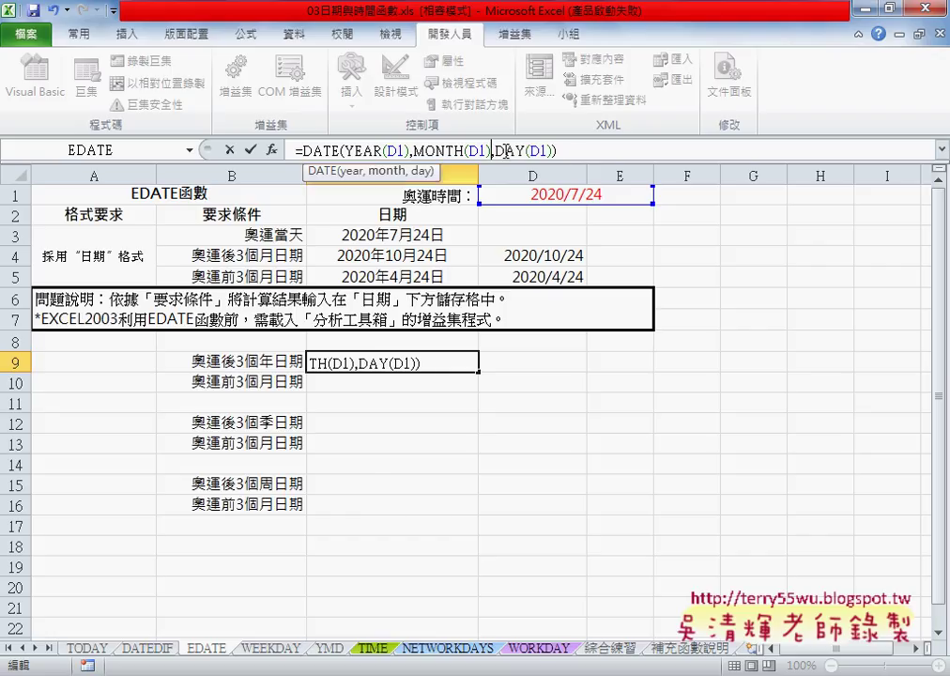
{"action": "left_click", "coordinate": [410, 150]}
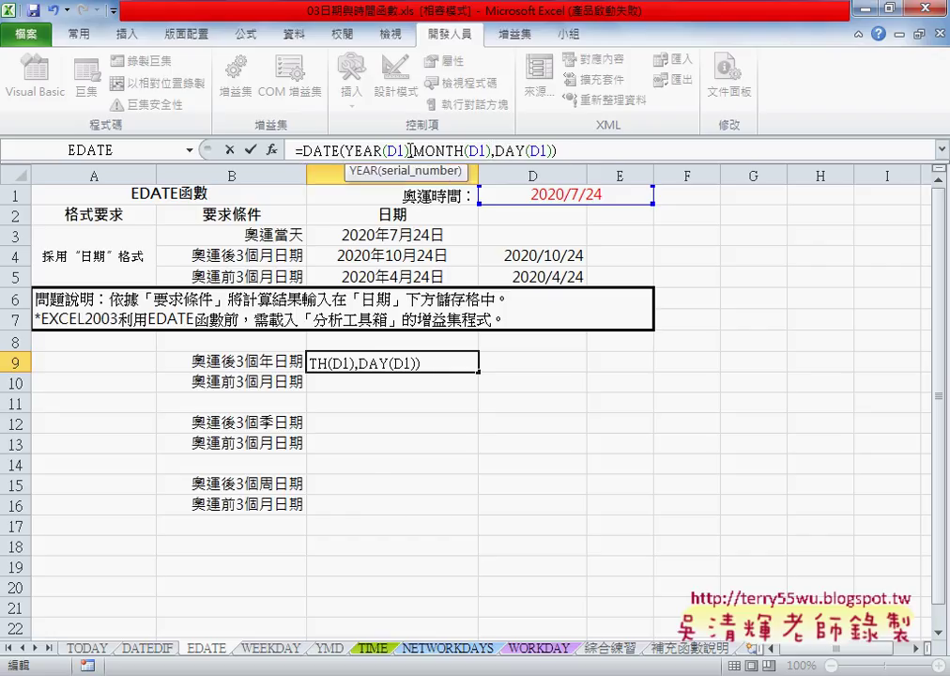
{"action": "key", "text": "Right"}
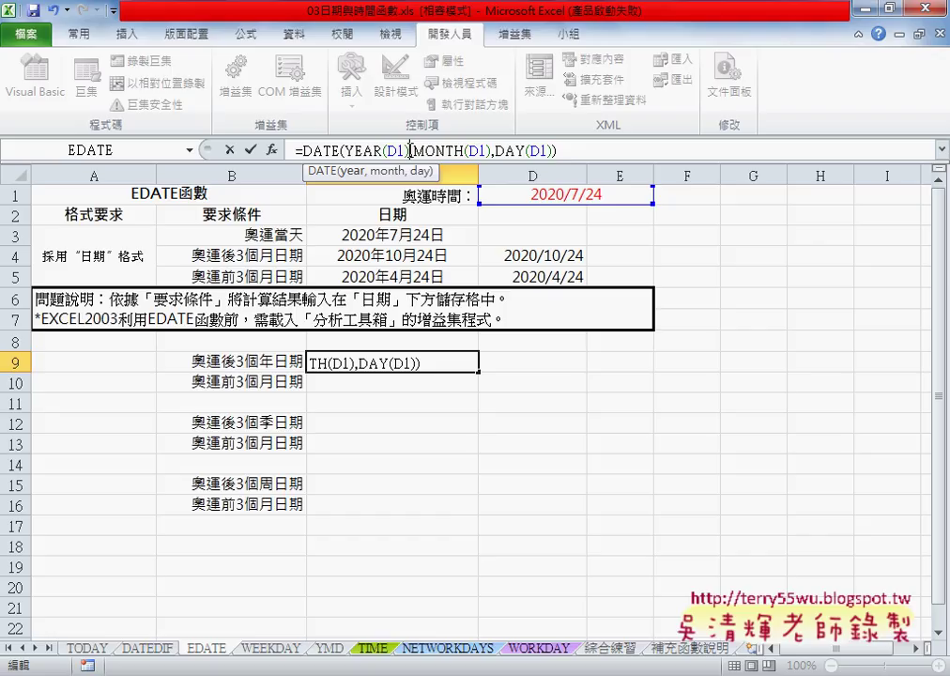
{"action": "type", "text": "+3"}
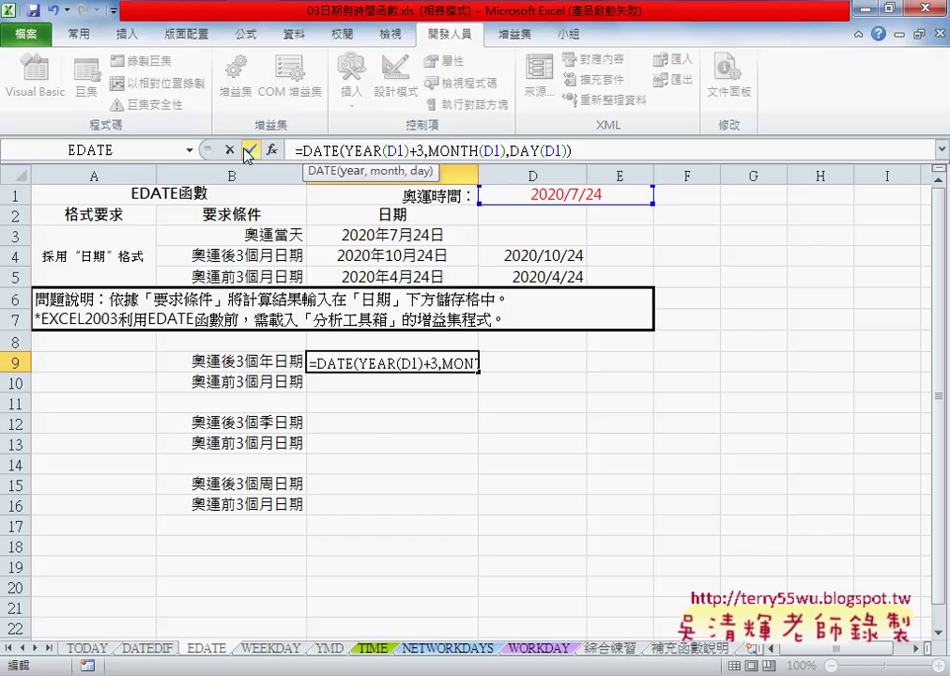
{"action": "left_click", "coordinate": [249, 150]}
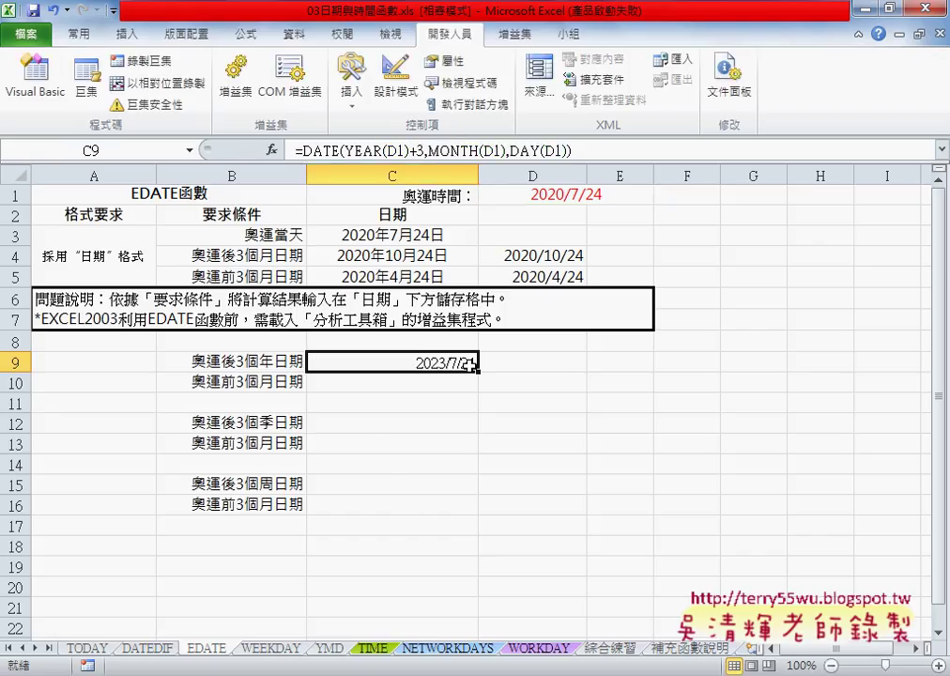
{"action": "left_click", "coordinate": [409, 424]}
{"action": "left_click", "coordinate": [336, 145]}
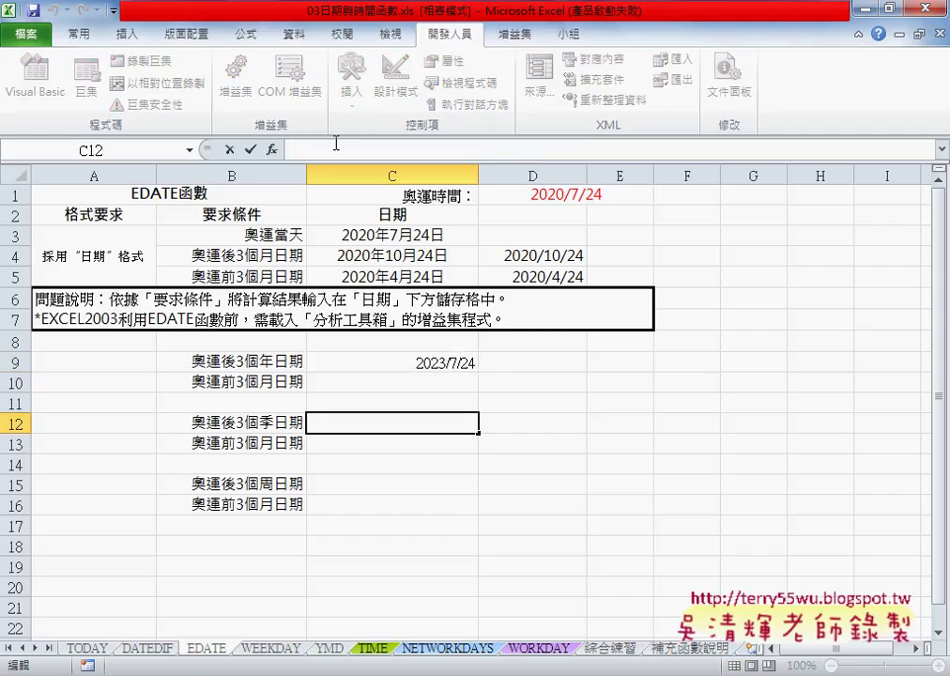
- Paste the DATE formula into C12 with month offset +3*3, showing 2021/4/24
{"action": "key", "text": "ctrl+v"}
{"action": "left_click", "coordinate": [499, 150]}
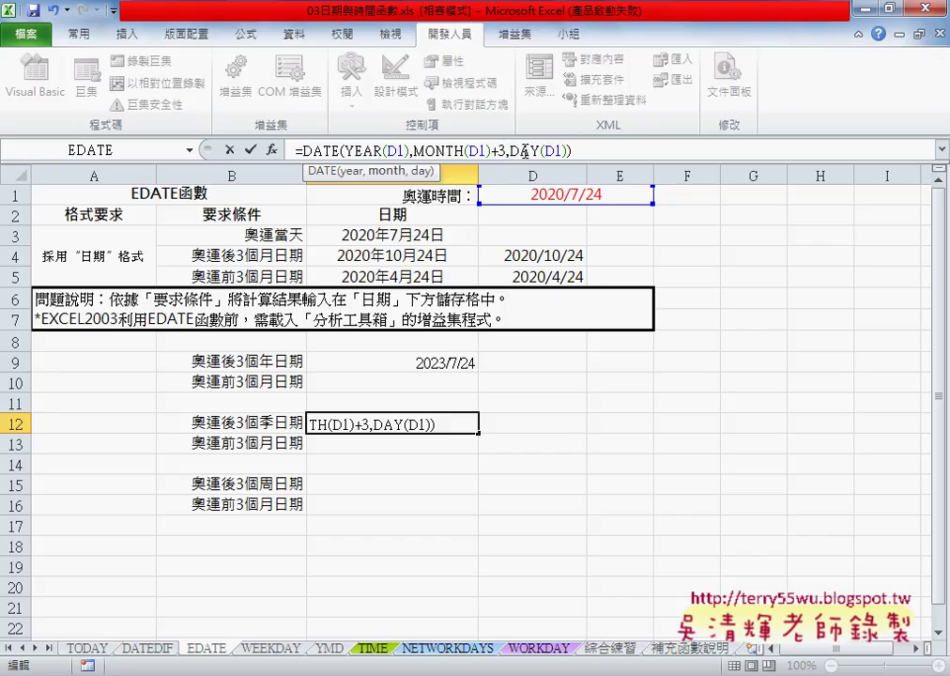
{"action": "type", "text": "*3"}
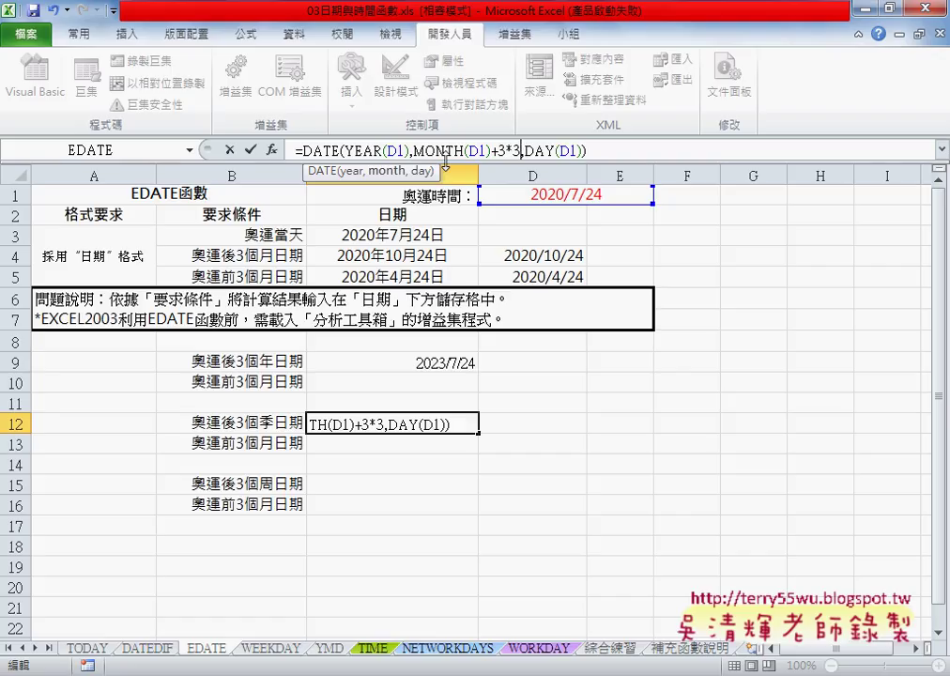
{"action": "left_click", "coordinate": [251, 150]}
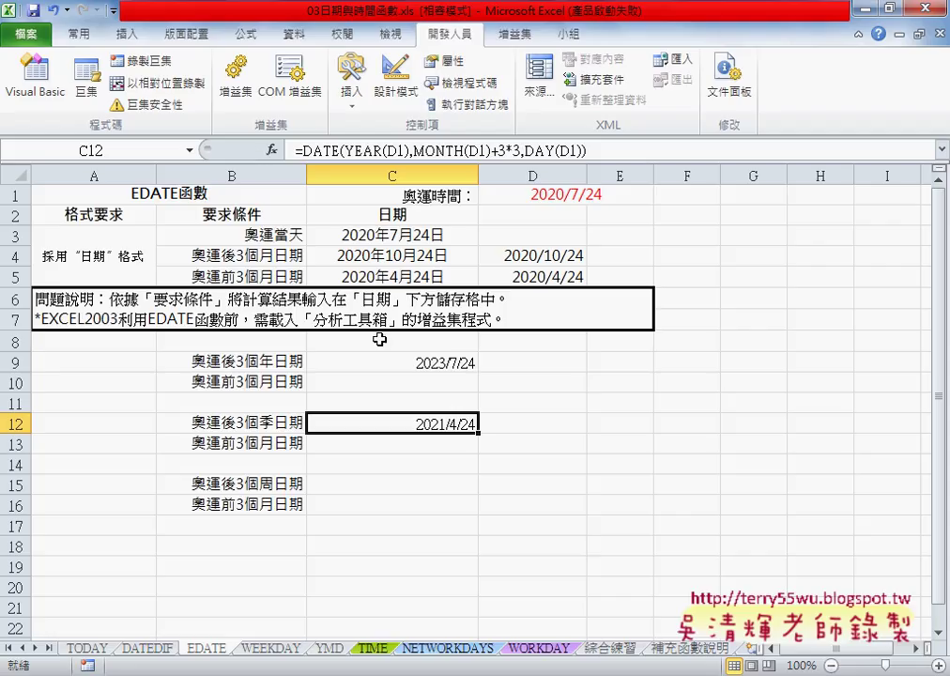
{"action": "left_click", "coordinate": [441, 485]}
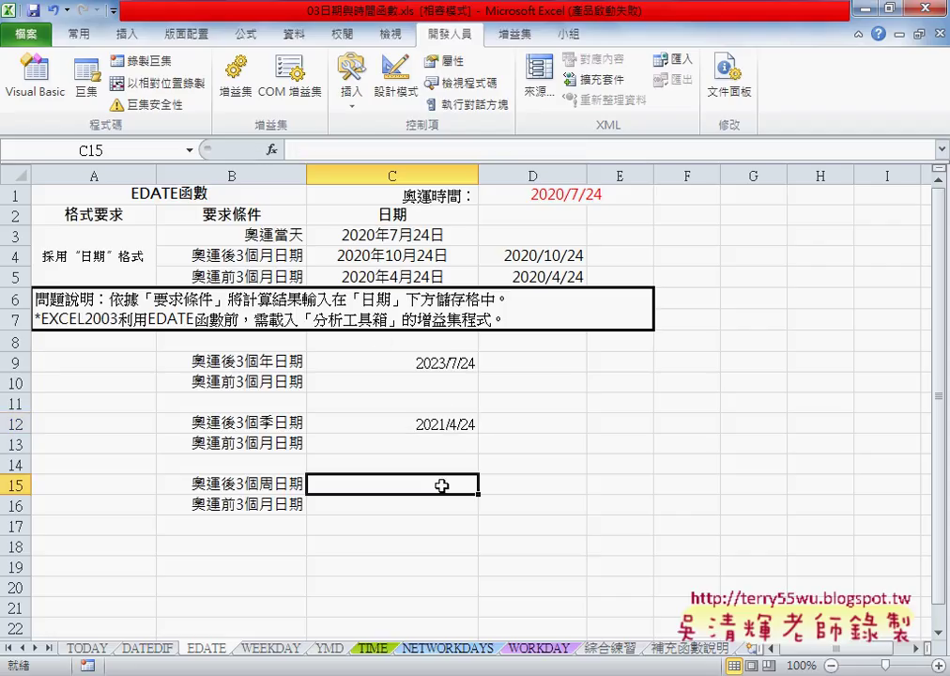
- Put =DATE(YEAR(D1),MONTH(D1),DAY(D1)+3*7) in C15 so it shows 2020/8/14
{"action": "right_click", "coordinate": [392, 151]}
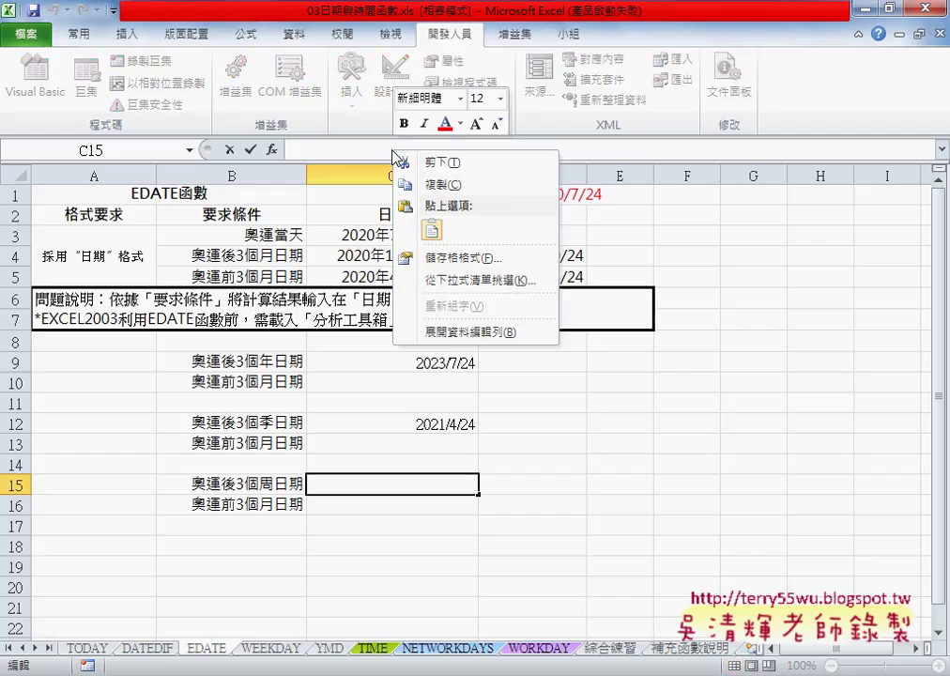
{"action": "left_click", "coordinate": [431, 235]}
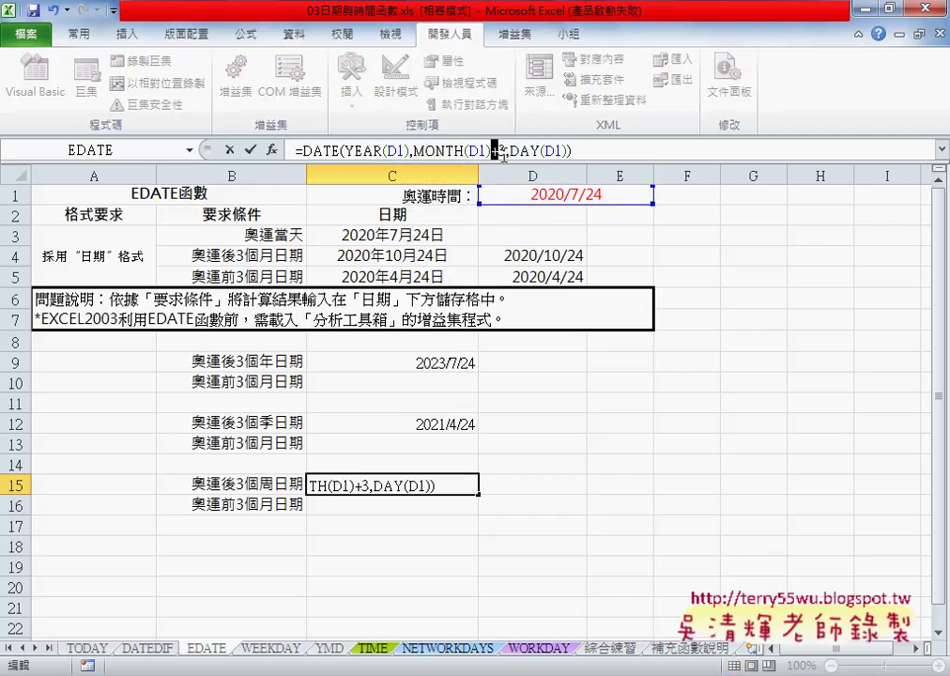
{"action": "left_click_drag", "start_coordinate": [489, 151], "coordinate": [504, 152]}
{"action": "key", "text": "Delete"}
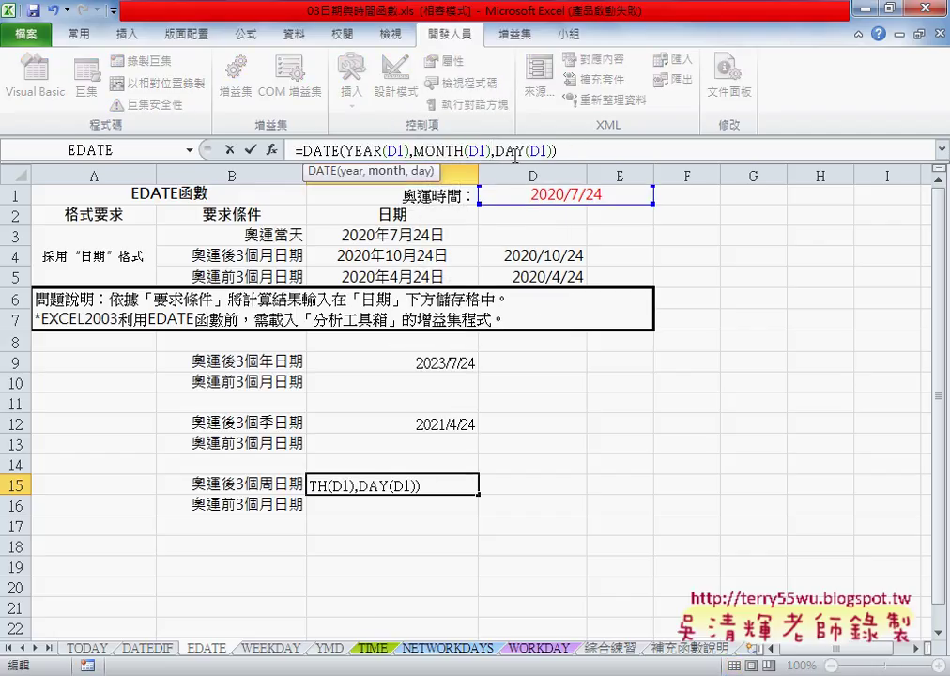
{"action": "type", "text": "+"}
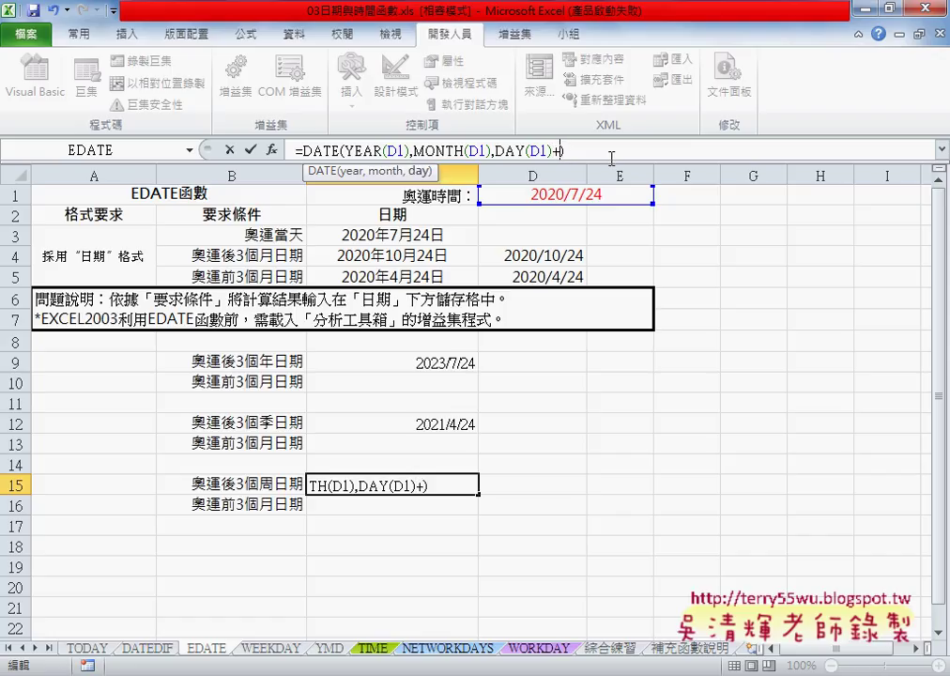
{"action": "type", "text": "3"}
{"action": "type", "text": "*"}
{"action": "type", "text": "7"}
{"action": "left_click", "coordinate": [251, 149]}
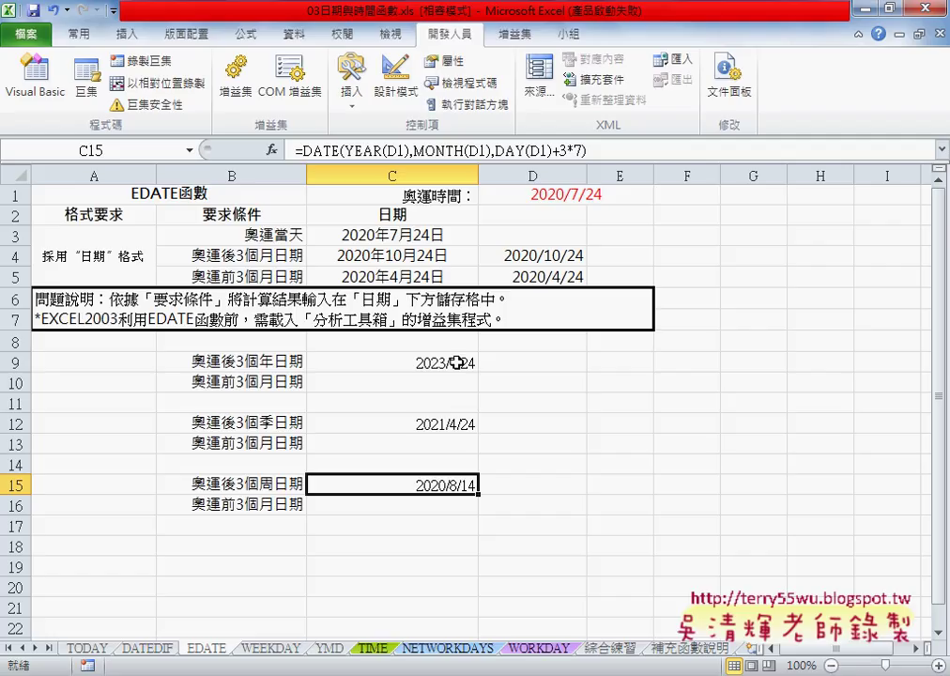
{"action": "left_click", "coordinate": [507, 259]}
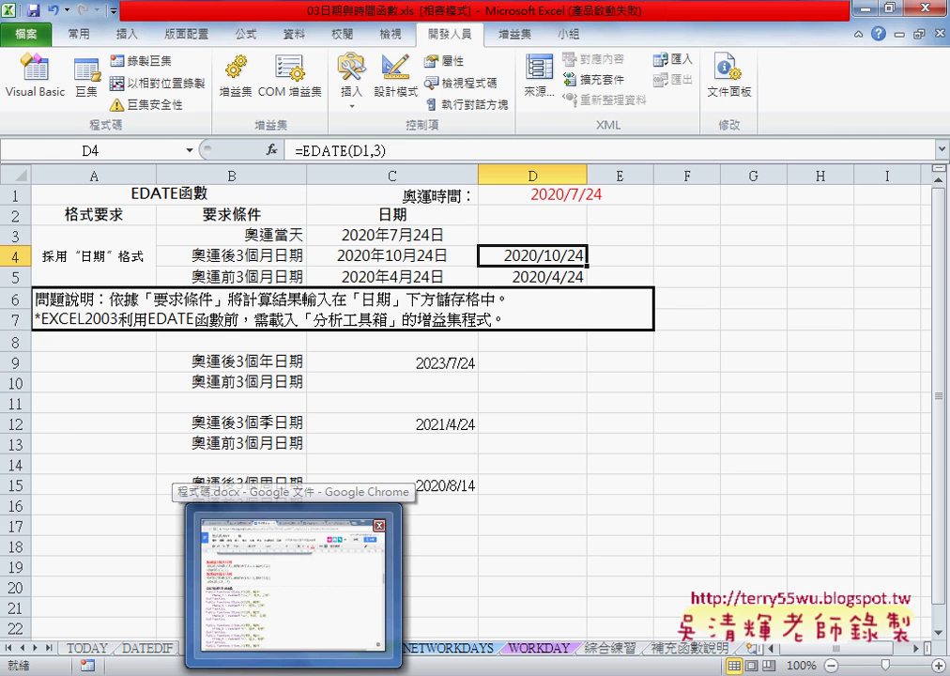
- Copy the three Public Function blocks EDate_Y, EDate_Q and EDate_W from 程式碼.docx into the clipboard
{"action": "left_click", "coordinate": [300, 582]}
{"action": "scroll", "coordinate": [365, 390], "scroll_direction": "down", "scroll_amount": 1}
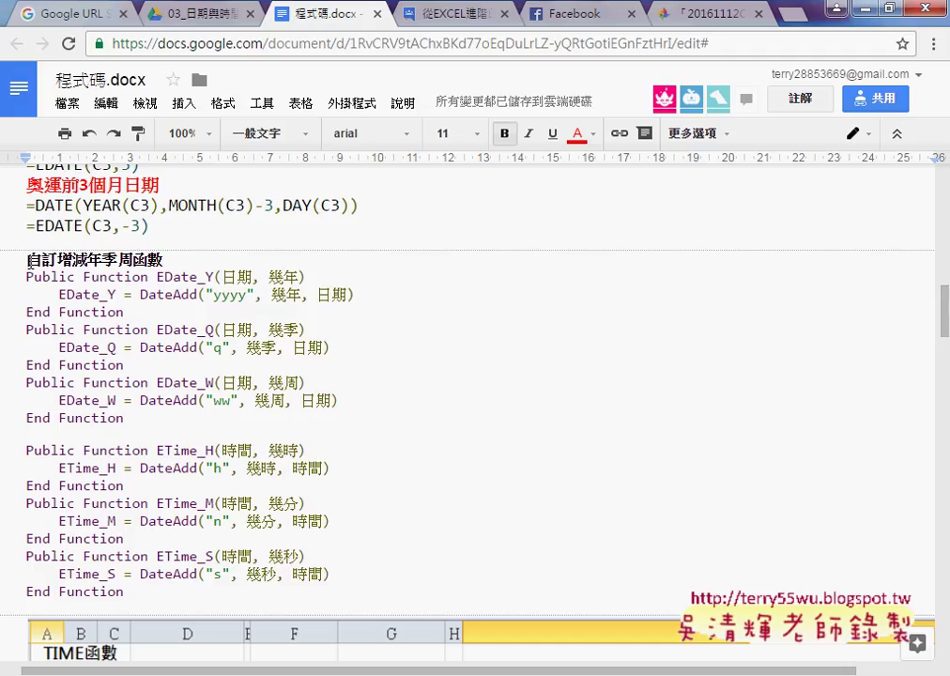
{"action": "left_click_drag", "start_coordinate": [24, 260], "coordinate": [167, 259]}
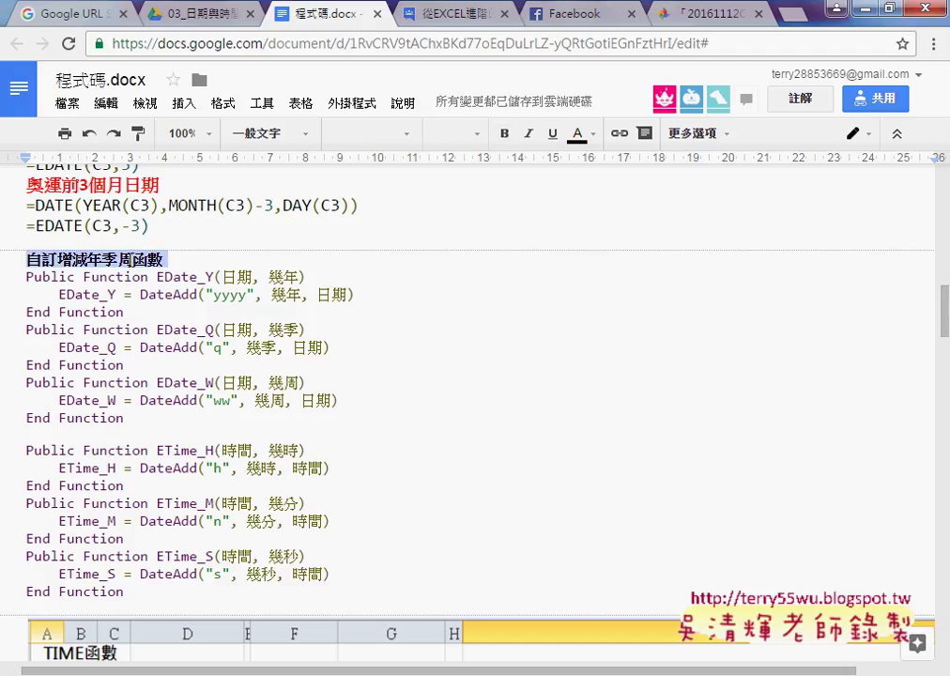
{"action": "left_click", "coordinate": [103, 259]}
{"action": "mouse_move", "coordinate": [94, 259]}
{"action": "left_mouse_down"}
{"action": "mouse_move", "coordinate": [118, 259]}
{"action": "mouse_move", "coordinate": [94, 260]}
{"action": "left_mouse_up"}
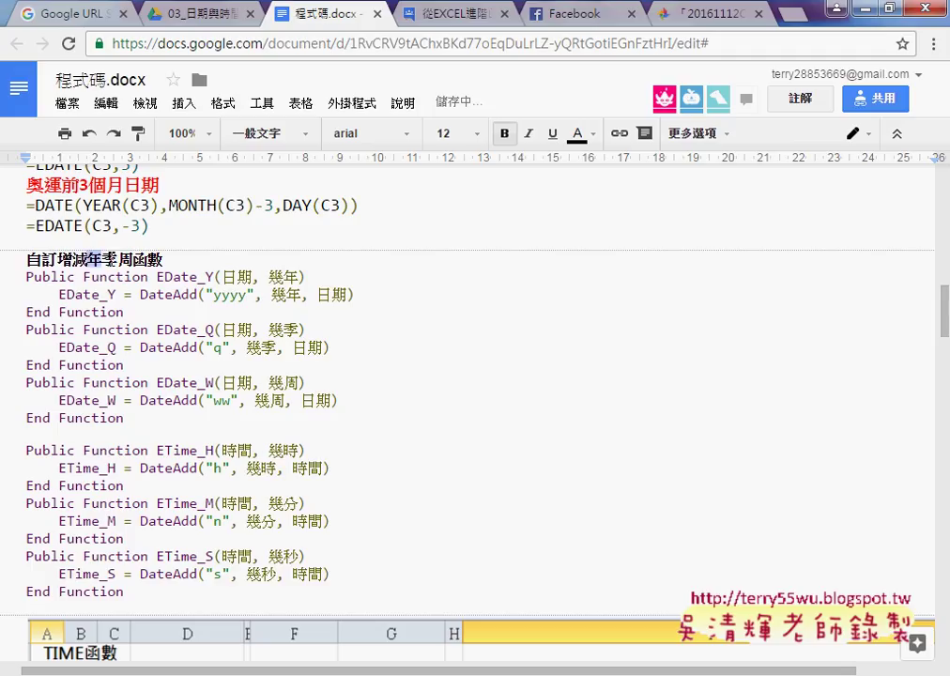
{"action": "left_click", "coordinate": [89, 277]}
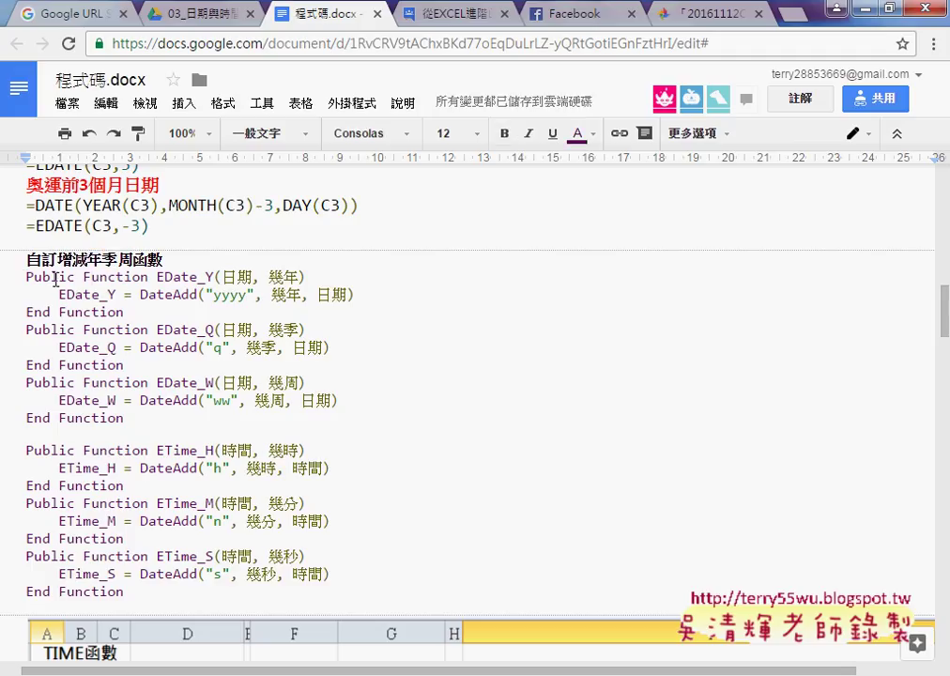
{"action": "mouse_move", "coordinate": [25, 277]}
{"action": "left_mouse_down"}
{"action": "mouse_move", "coordinate": [202, 294]}
{"action": "mouse_move", "coordinate": [215, 277]}
{"action": "left_mouse_up"}
{"action": "left_click", "coordinate": [159, 277]}
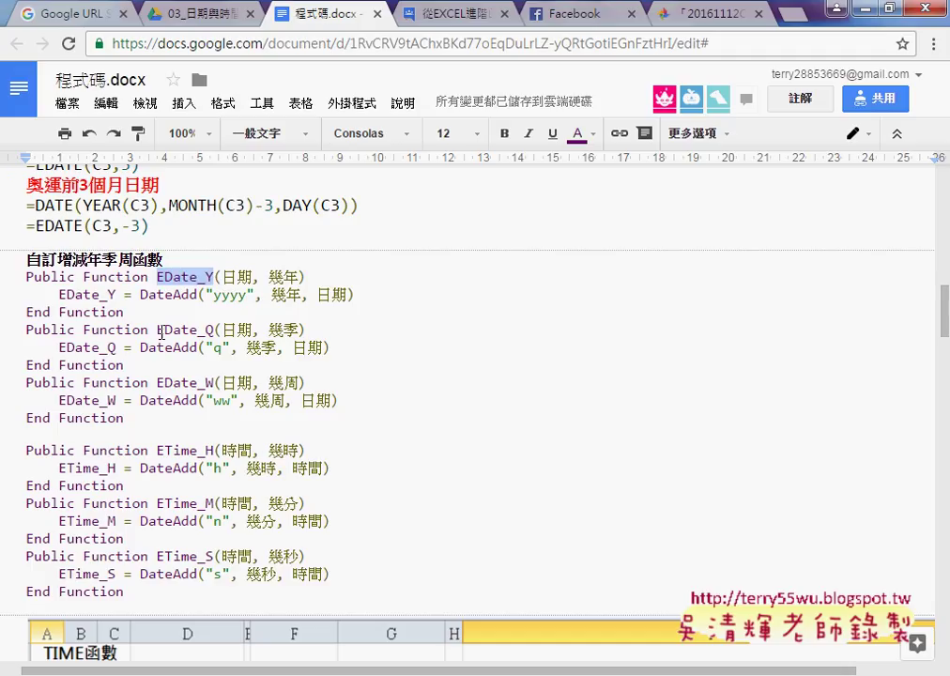
{"action": "left_click_drag", "start_coordinate": [158, 329], "coordinate": [218, 329]}
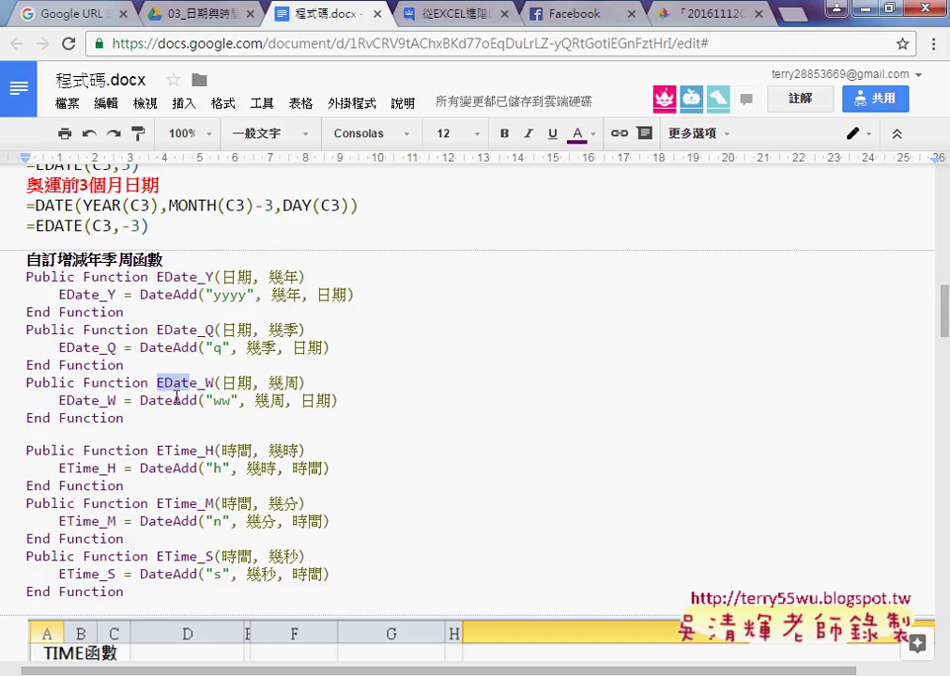
{"action": "mouse_move", "coordinate": [124, 418]}
{"action": "left_mouse_down"}
{"action": "mouse_move", "coordinate": [26, 400]}
{"action": "mouse_move", "coordinate": [21, 281]}
{"action": "left_mouse_up"}
{"action": "key", "text": "ctrl+c"}
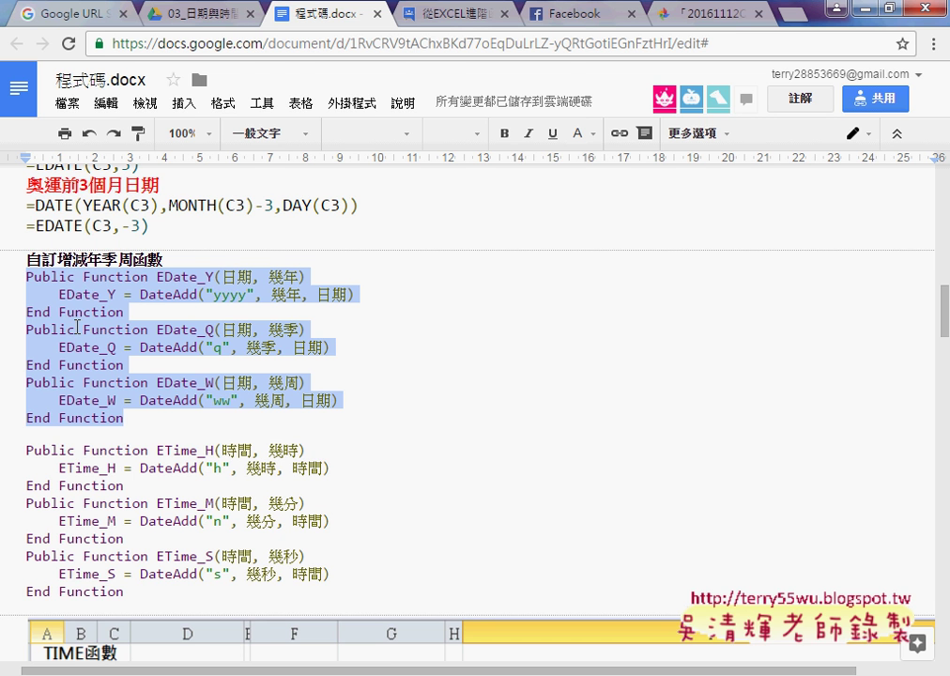
{"action": "key", "text": "alt+Tab"}
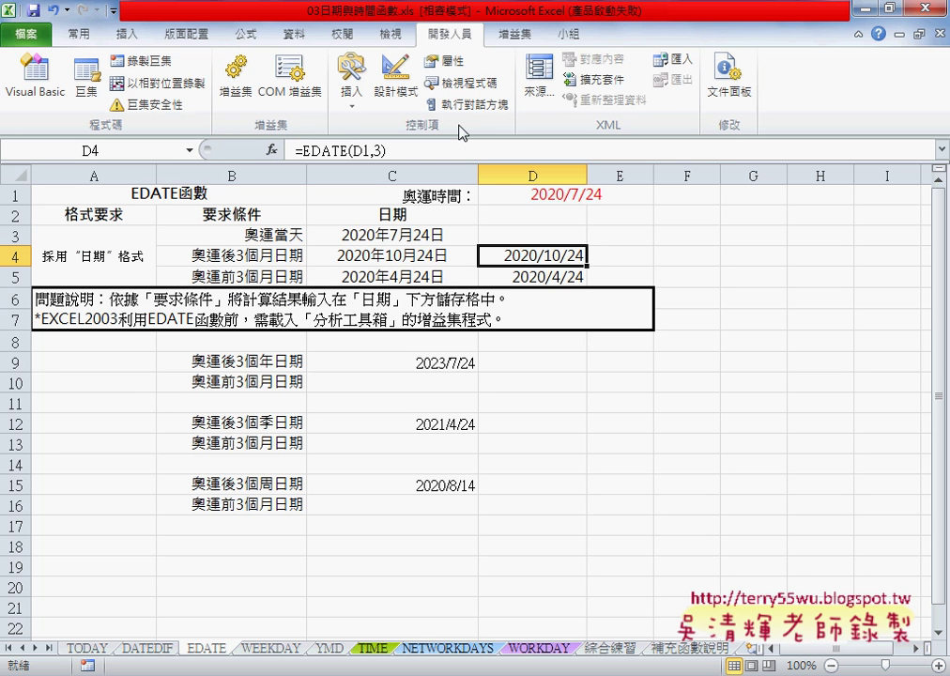
- Paste the EDate_Y, EDate_Q and EDate_W functions below the existing macros in Module1
{"action": "left_click", "coordinate": [35, 75]}
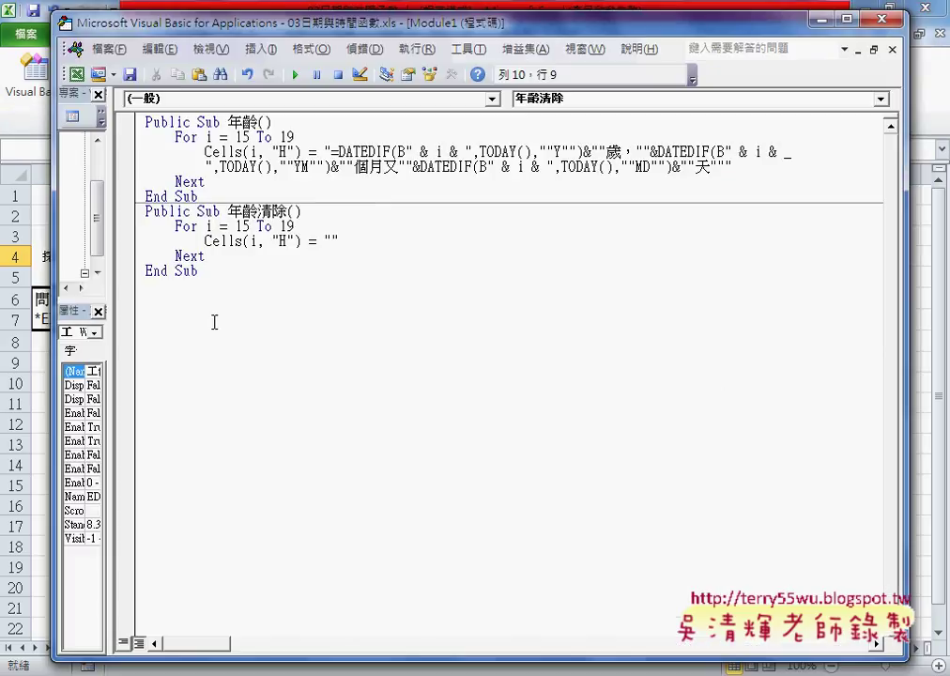
{"action": "left_click_drag", "start_coordinate": [105, 199], "coordinate": [203, 202]}
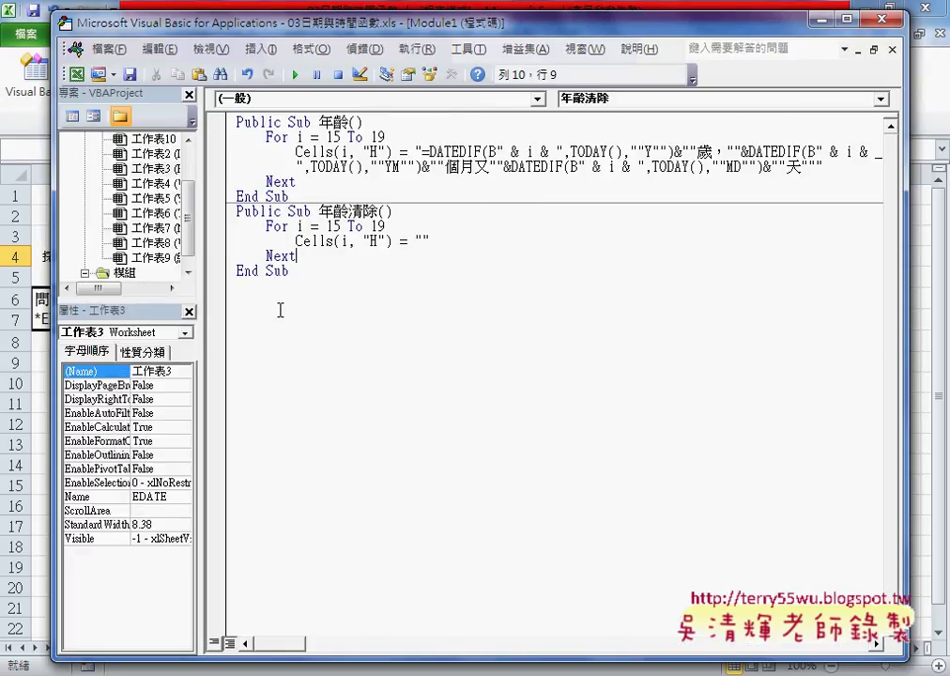
{"action": "left_click", "coordinate": [279, 309]}
{"action": "key", "text": "ctrl+v"}
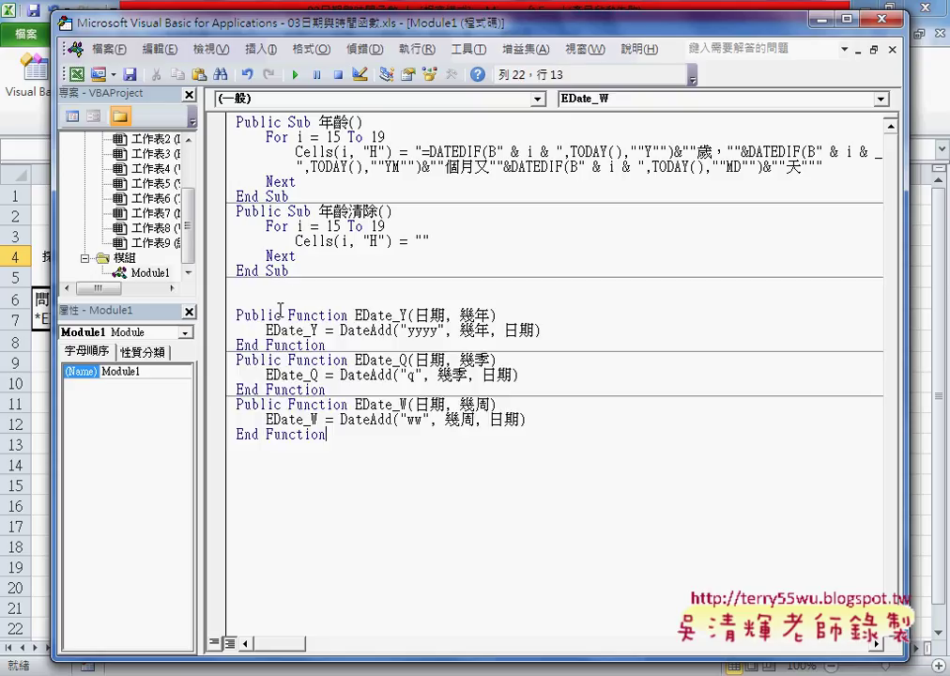
{"action": "left_click_drag", "start_coordinate": [355, 316], "coordinate": [393, 316]}
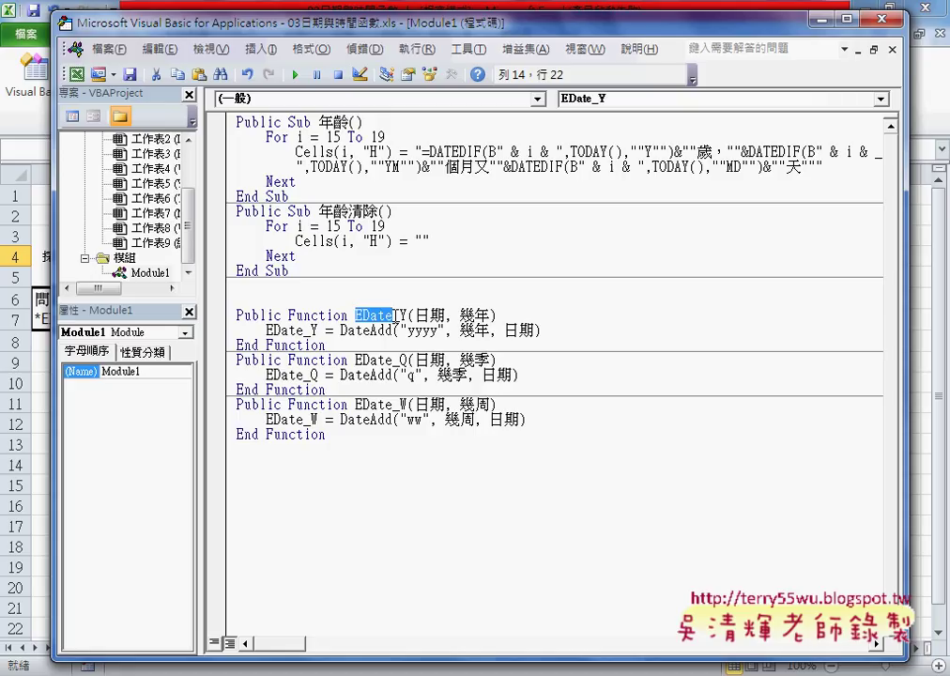
{"action": "left_click", "coordinate": [393, 315]}
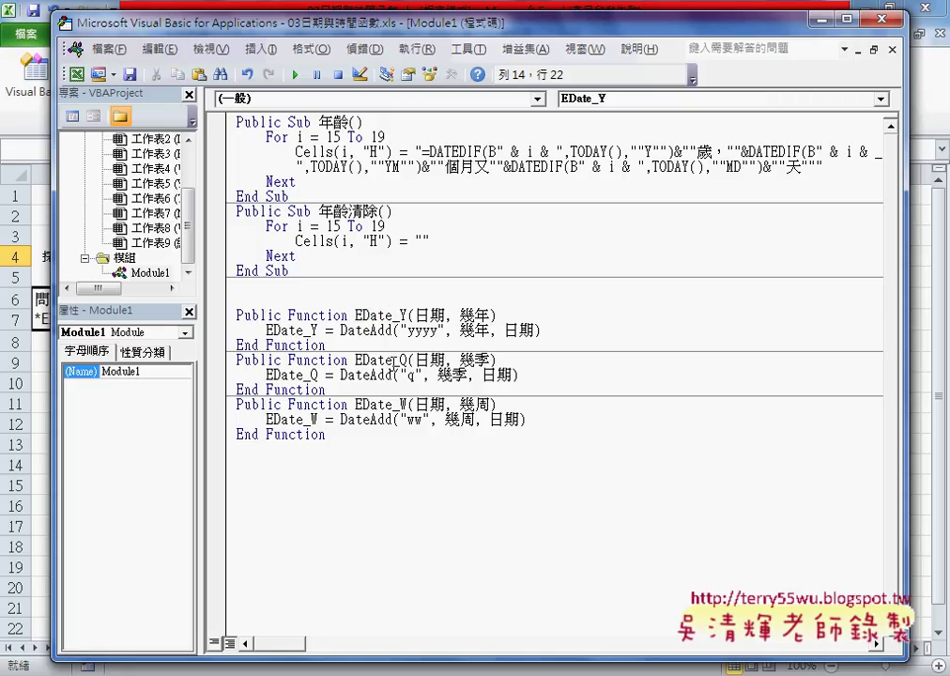
{"action": "left_click_drag", "start_coordinate": [394, 360], "coordinate": [408, 361]}
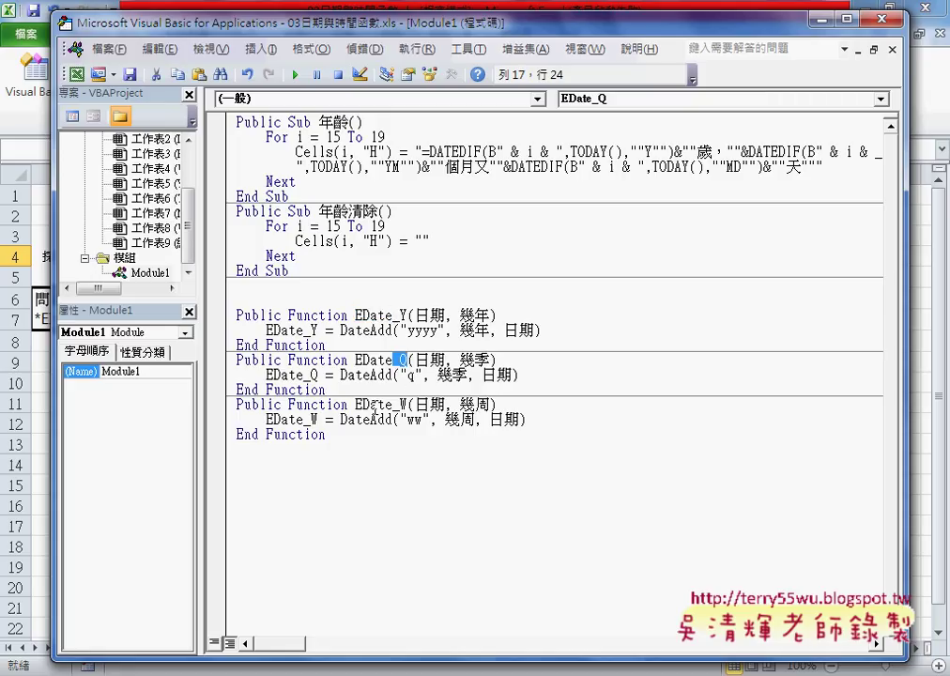
{"action": "left_click_drag", "start_coordinate": [393, 404], "coordinate": [408, 404]}
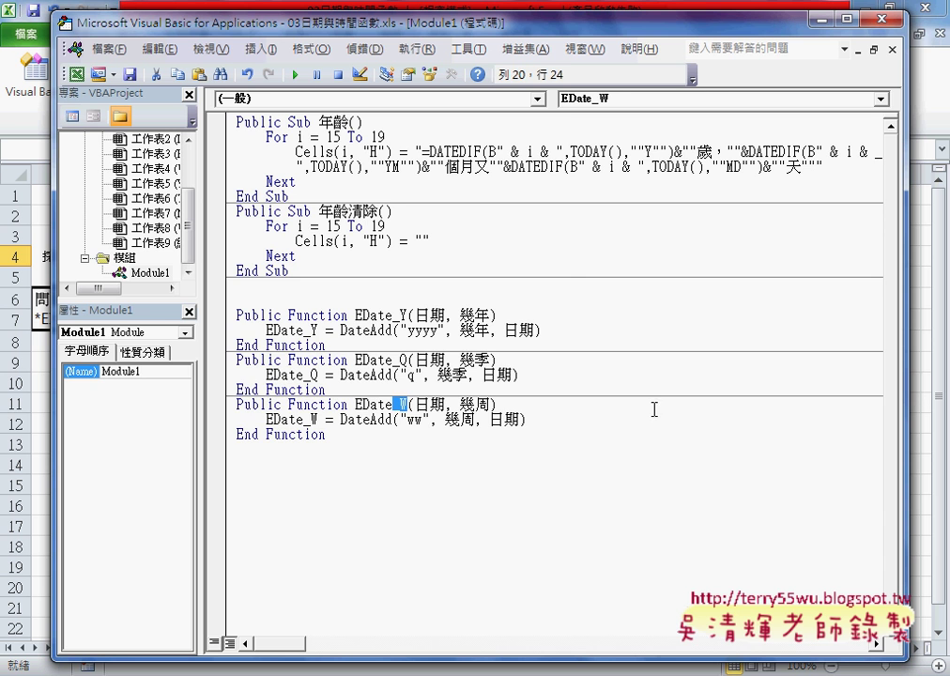
{"action": "key", "text": "ctrl+End"}
{"action": "key", "text": "shift+Up"}
{"action": "key", "text": "shift+Up"}
{"action": "key", "text": "shift+Up"}
{"action": "key", "text": "shift+Up"}
- Enter =EDate_Y(C3,3) in D9 from the User Defined function category
{"action": "key", "text": "alt+F11"}
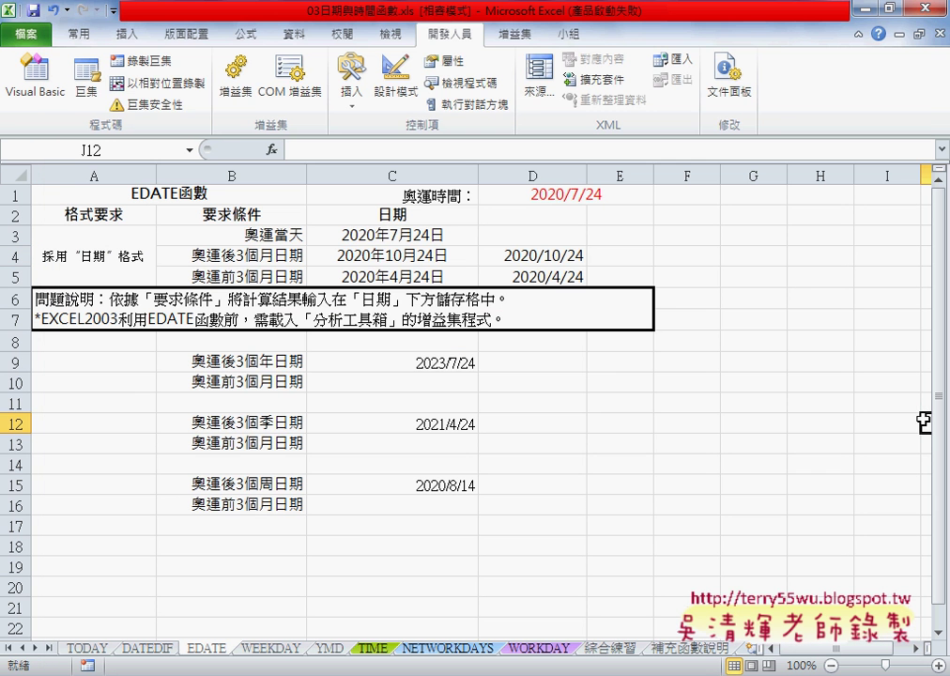
{"action": "left_click", "coordinate": [532, 361]}
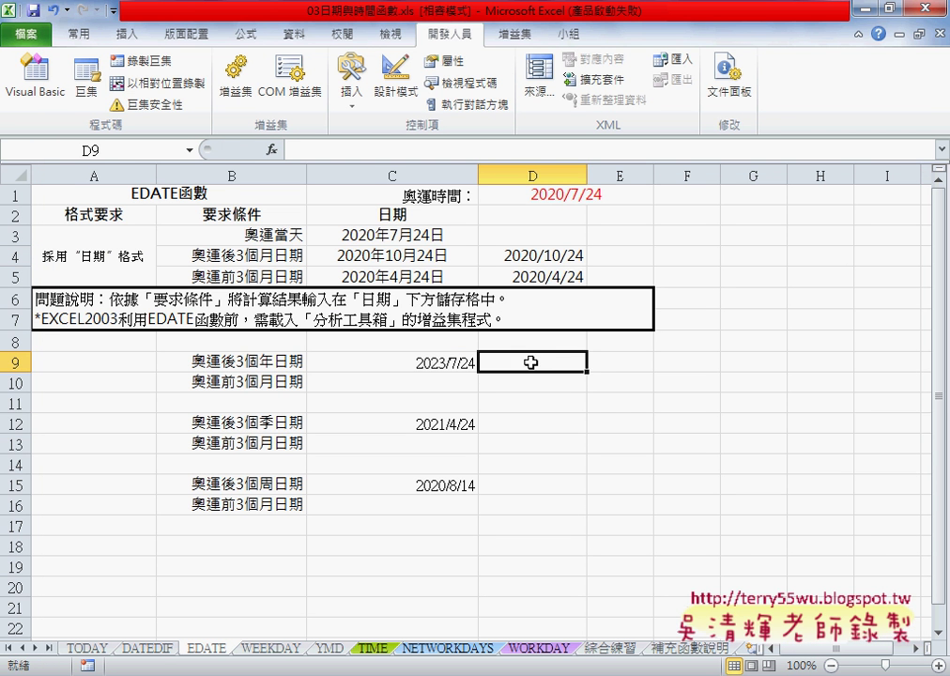
{"action": "left_click", "coordinate": [271, 152]}
{"action": "left_click", "coordinate": [776, 356]}
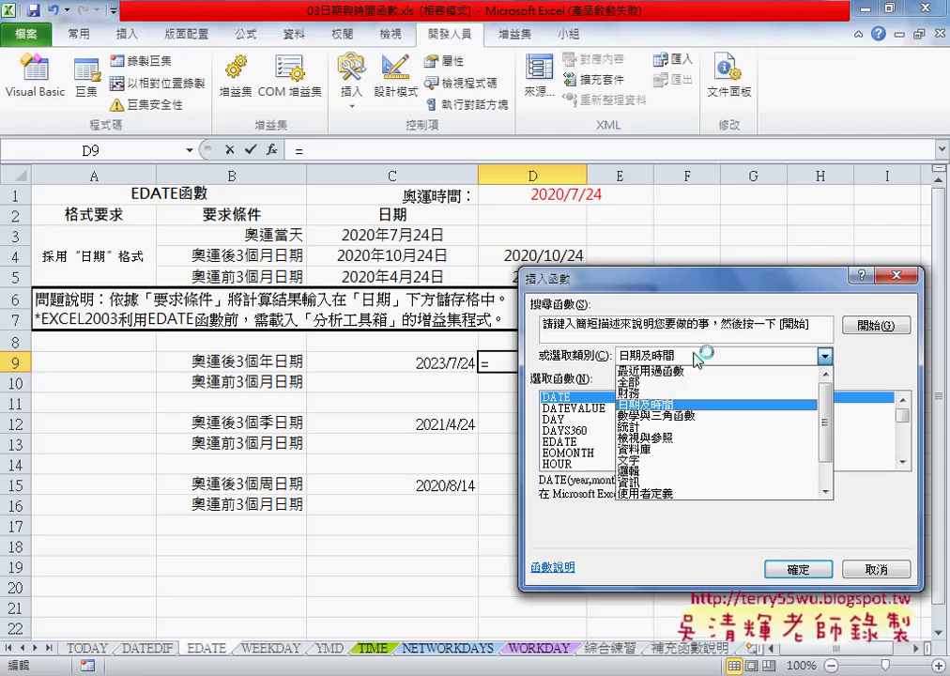
{"action": "left_click", "coordinate": [695, 492]}
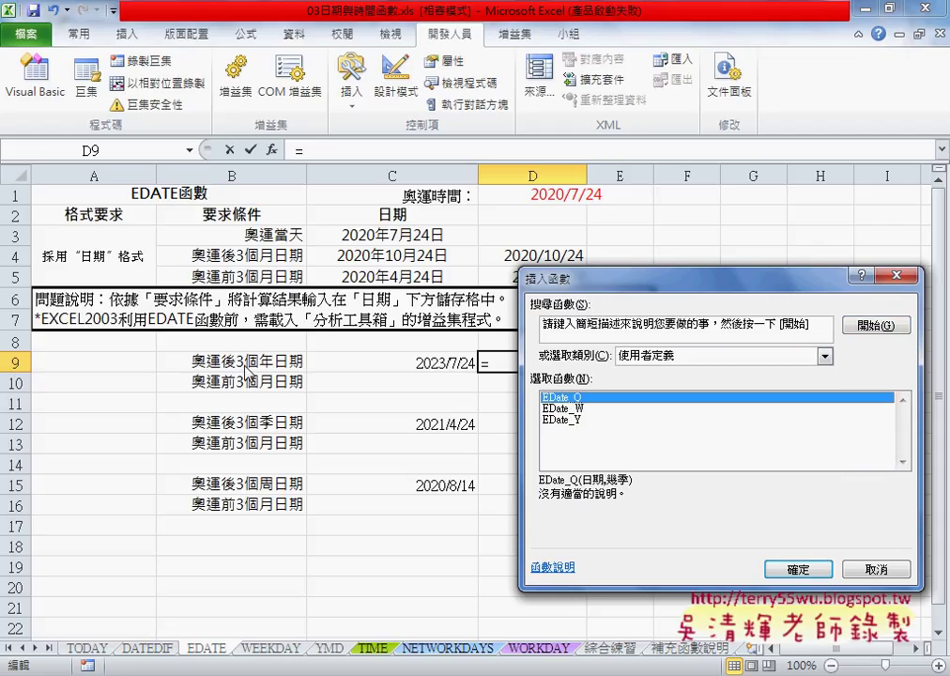
{"action": "left_click", "coordinate": [554, 419]}
{"action": "left_click", "coordinate": [796, 569]}
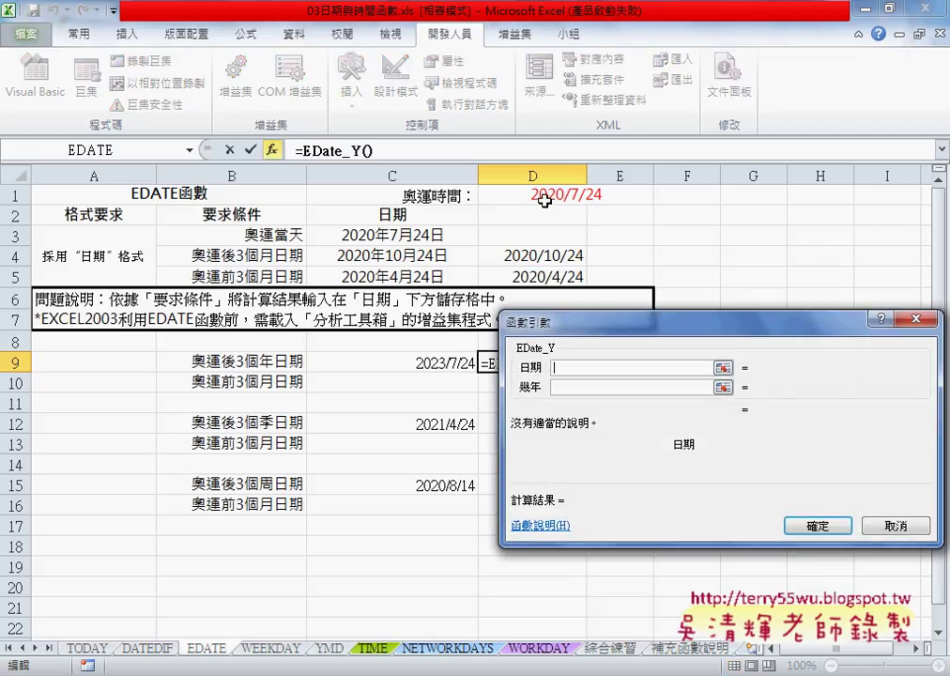
{"action": "left_click", "coordinate": [385, 239]}
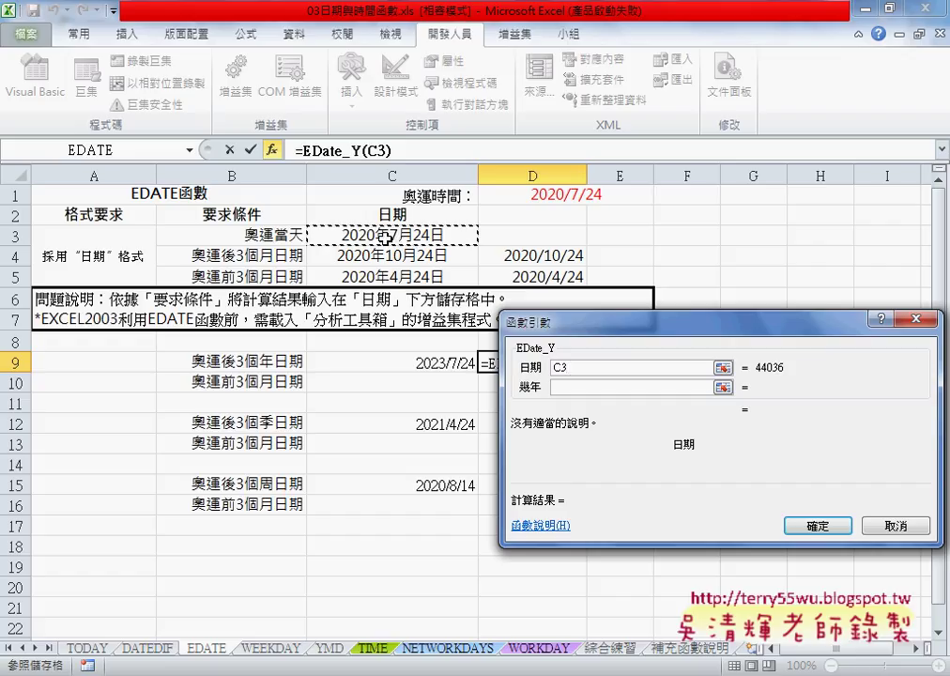
{"action": "left_click", "coordinate": [580, 385]}
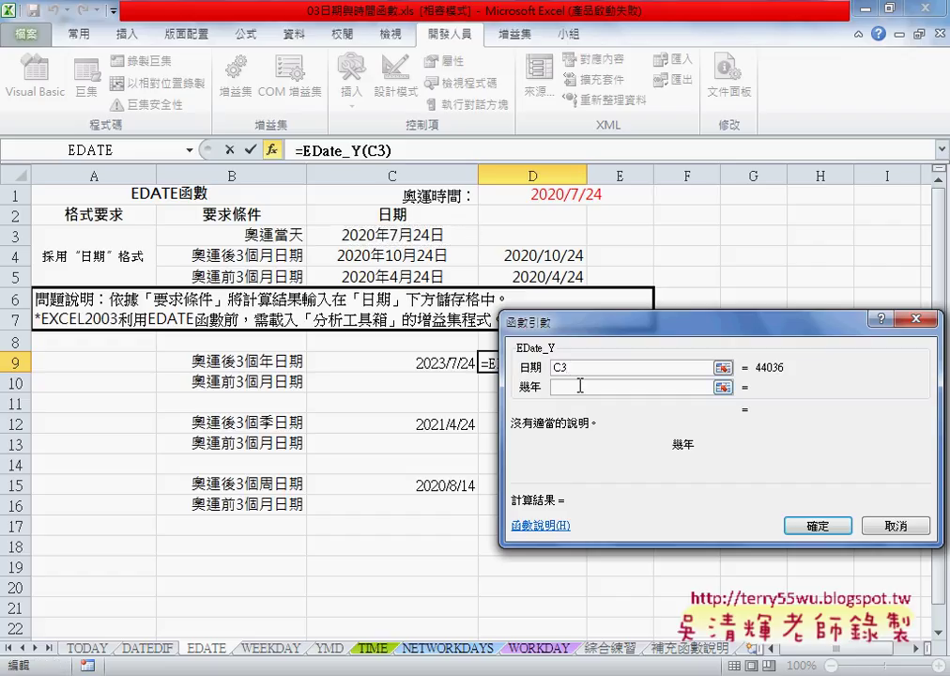
{"action": "type", "text": "3"}
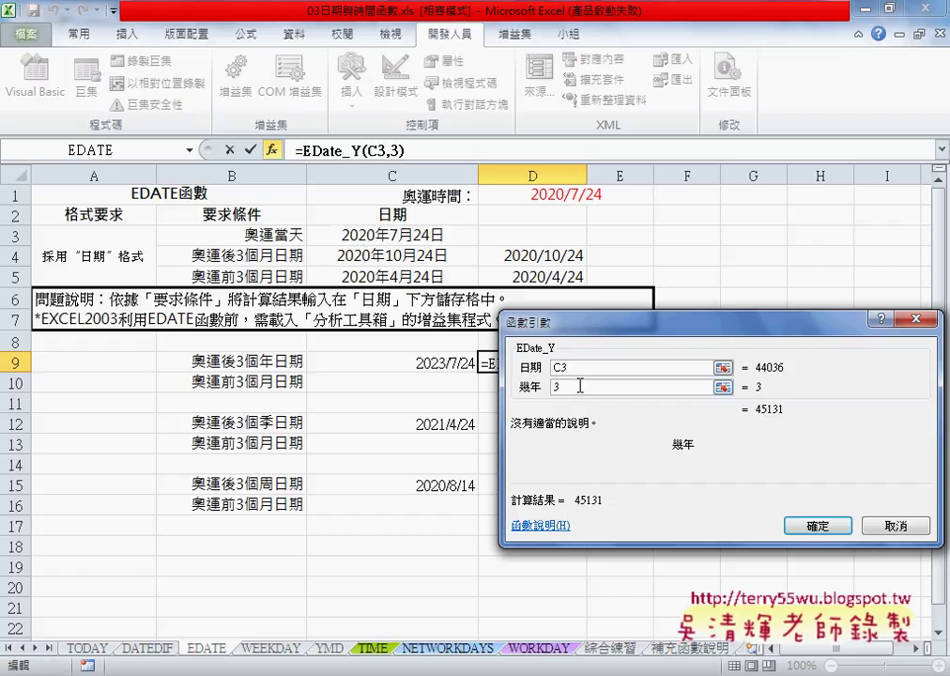
{"action": "left_click", "coordinate": [817, 525]}
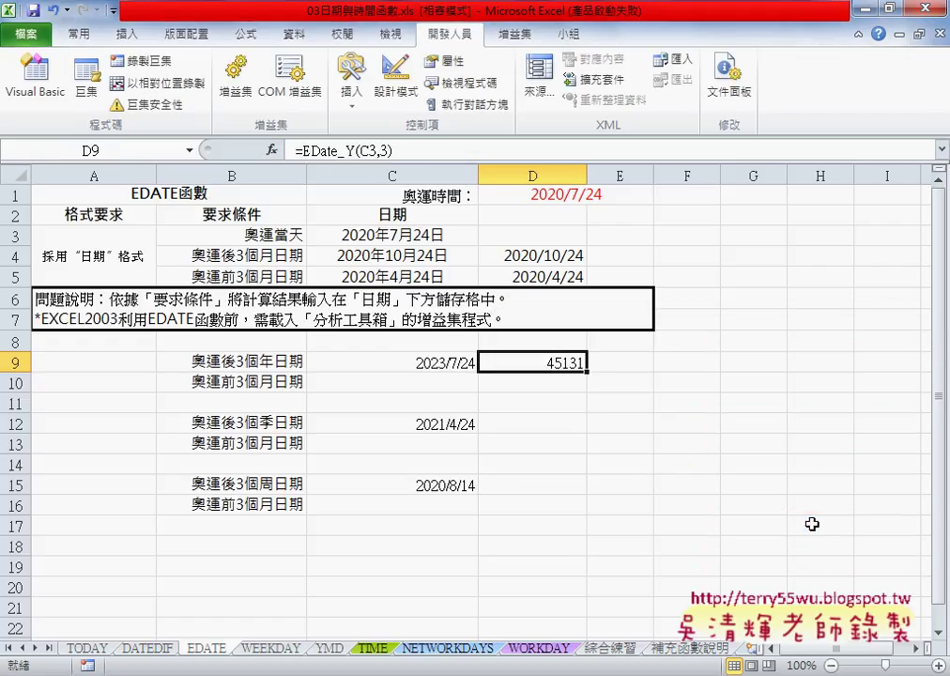
- Format D9:D15 as Date so D9 reads 2023/7/24
{"action": "left_click_drag", "start_coordinate": [560, 360], "coordinate": [559, 476]}
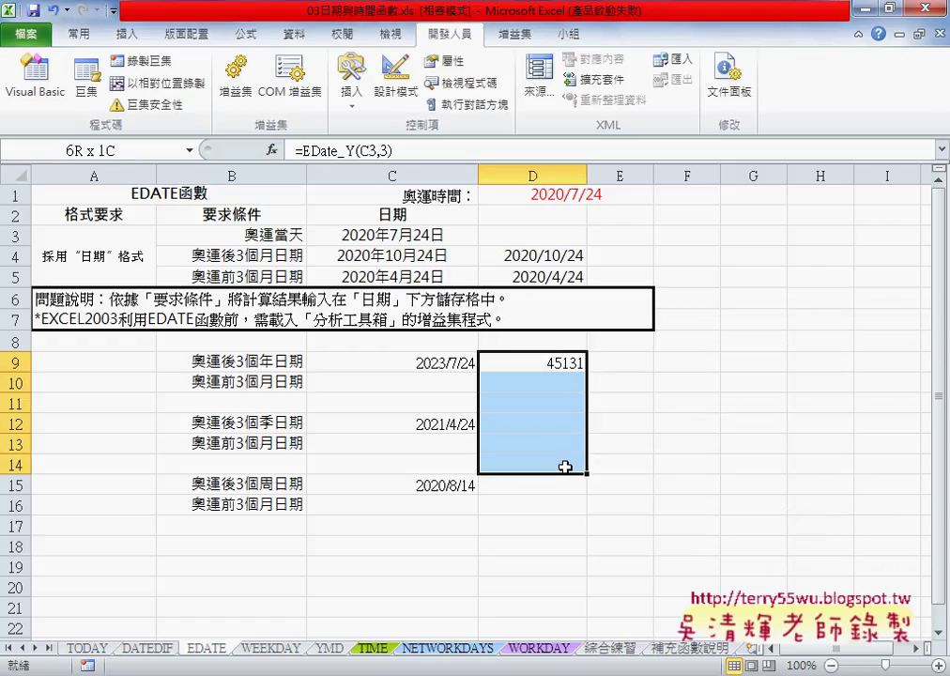
{"action": "right_click", "coordinate": [560, 477]}
{"action": "left_click", "coordinate": [586, 364]}
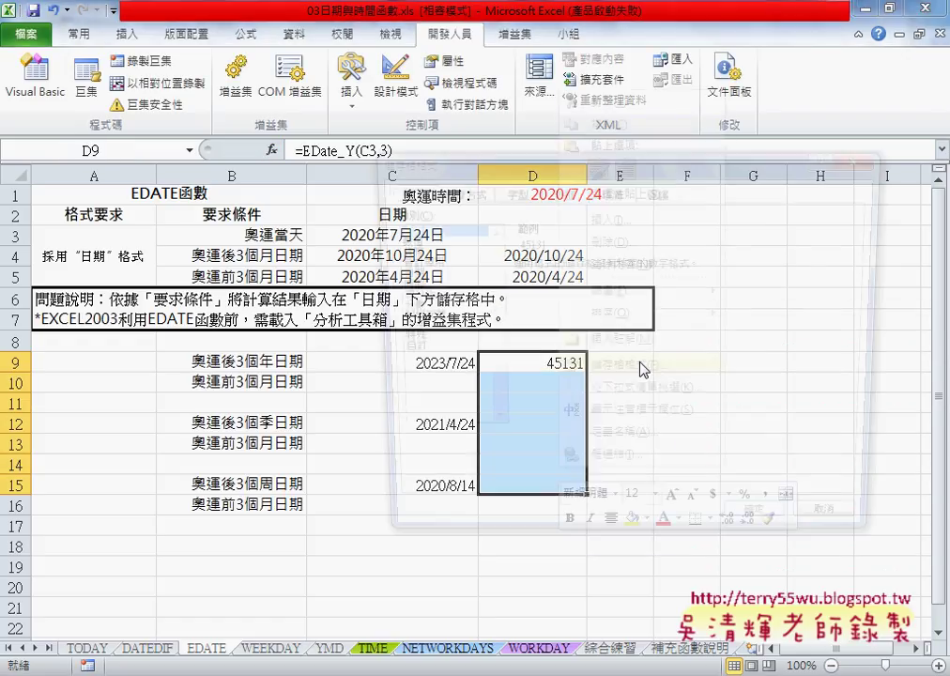
{"action": "left_click", "coordinate": [428, 272]}
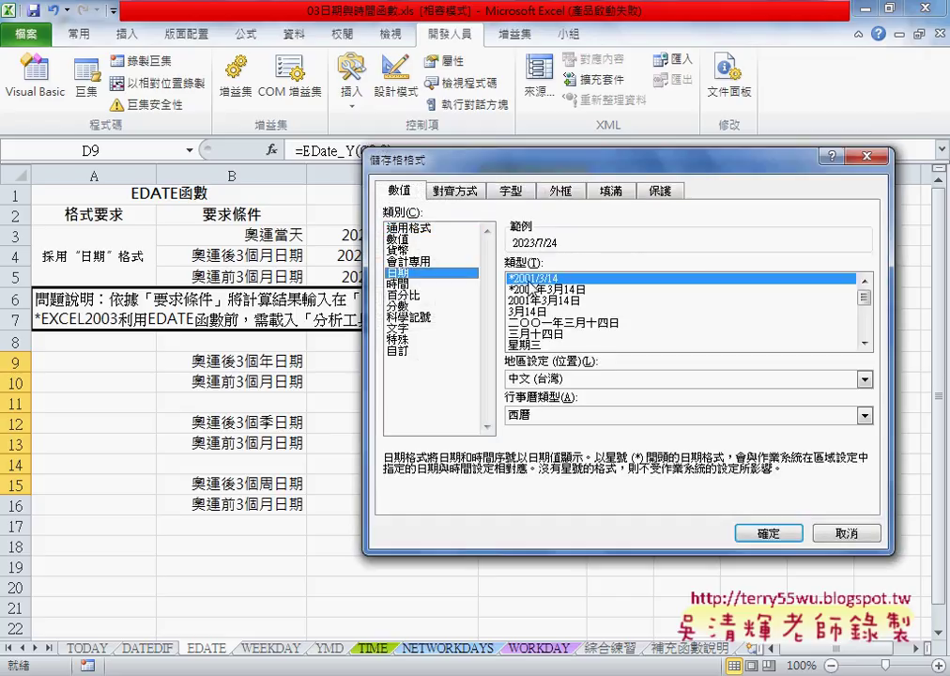
{"action": "left_click", "coordinate": [765, 532]}
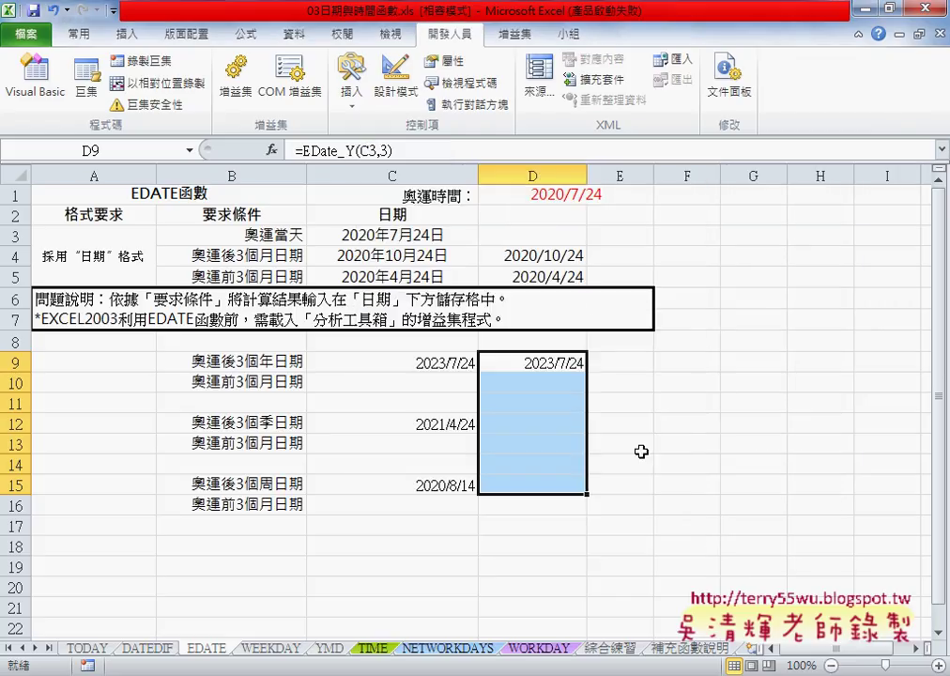
{"action": "left_click", "coordinate": [554, 362]}
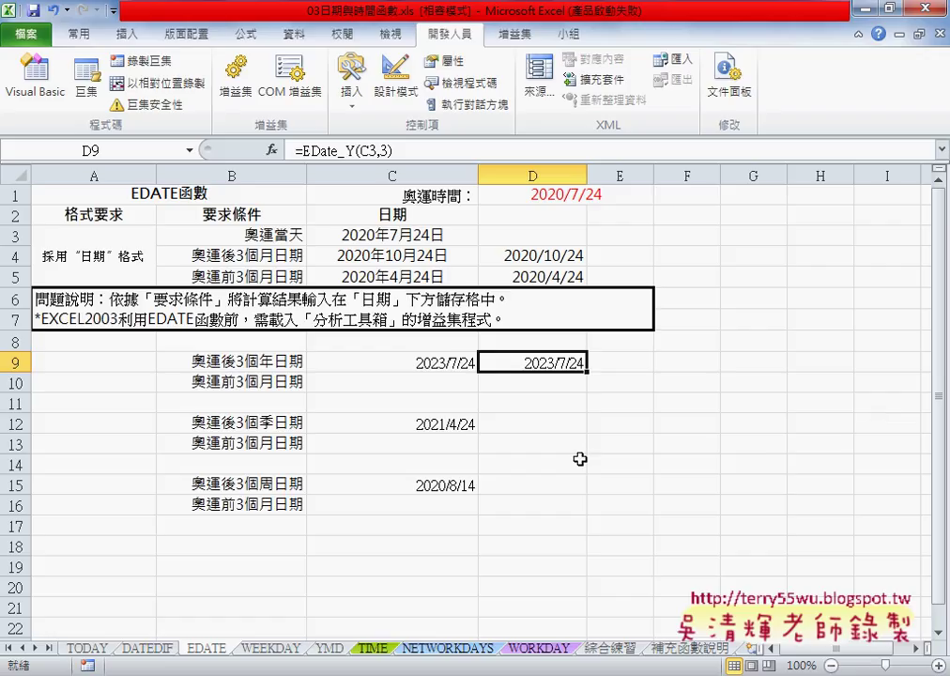
{"action": "left_click", "coordinate": [529, 424]}
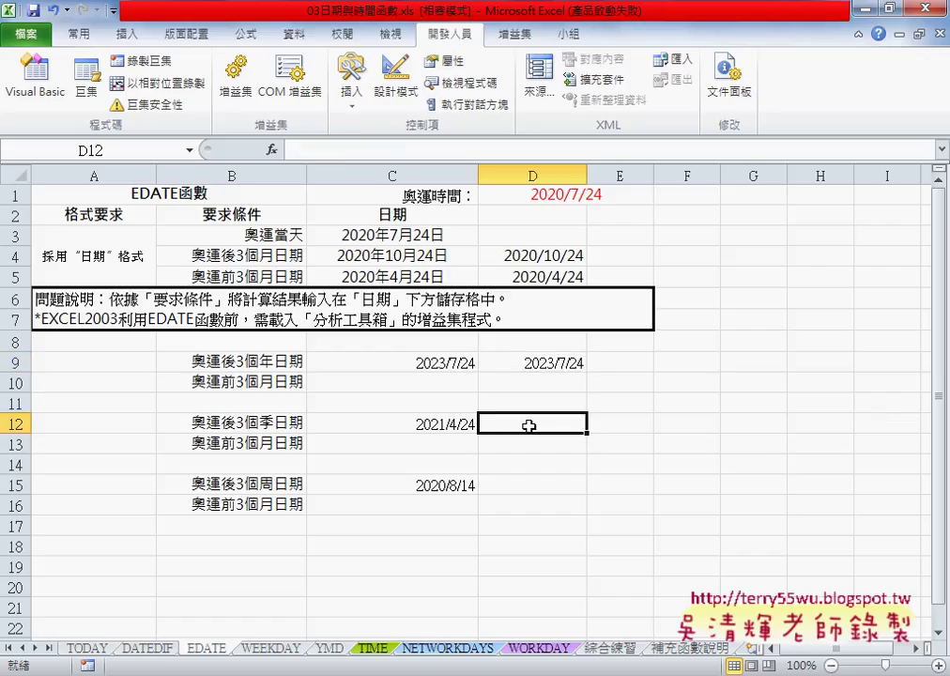
- Enter =EDate_Q(C3,3) in D12 with 日期 C3 and 幾季 3, giving 2021/4/24
{"action": "left_click", "coordinate": [271, 150]}
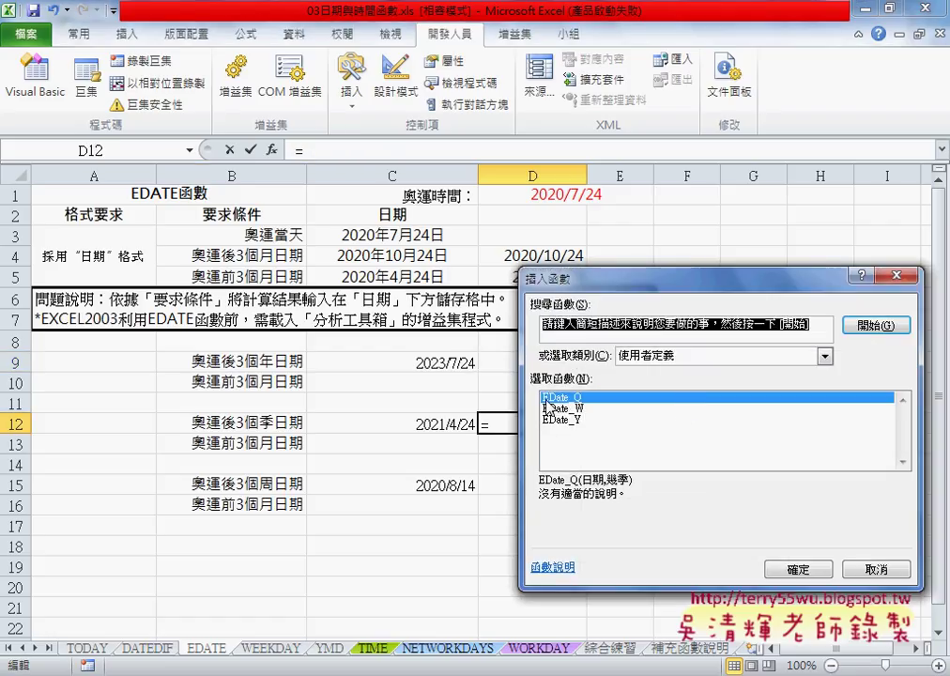
{"action": "left_click", "coordinate": [785, 569]}
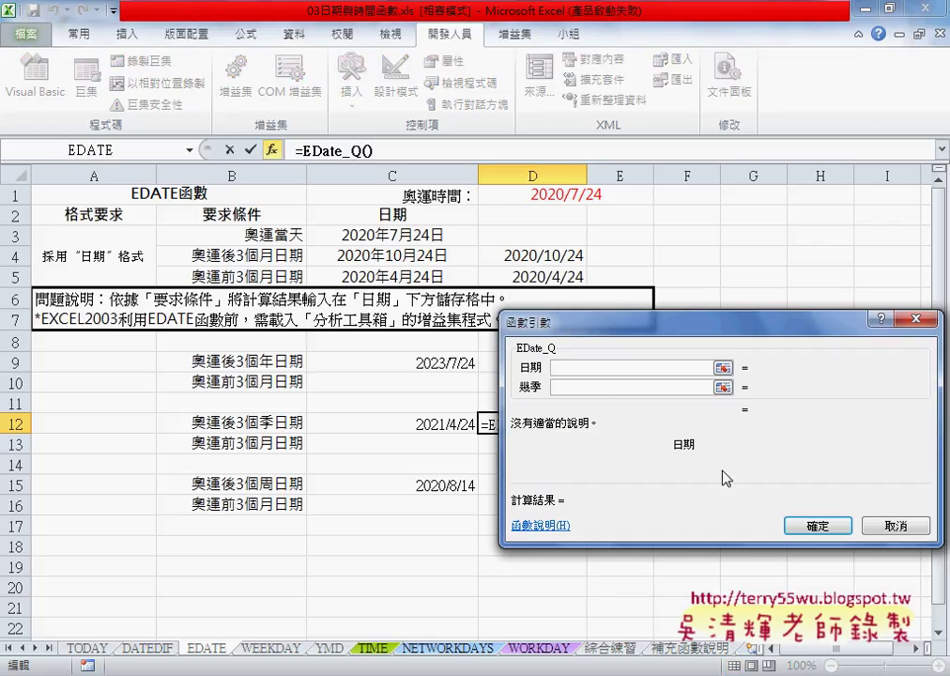
{"action": "left_click", "coordinate": [403, 234]}
{"action": "left_click", "coordinate": [573, 387]}
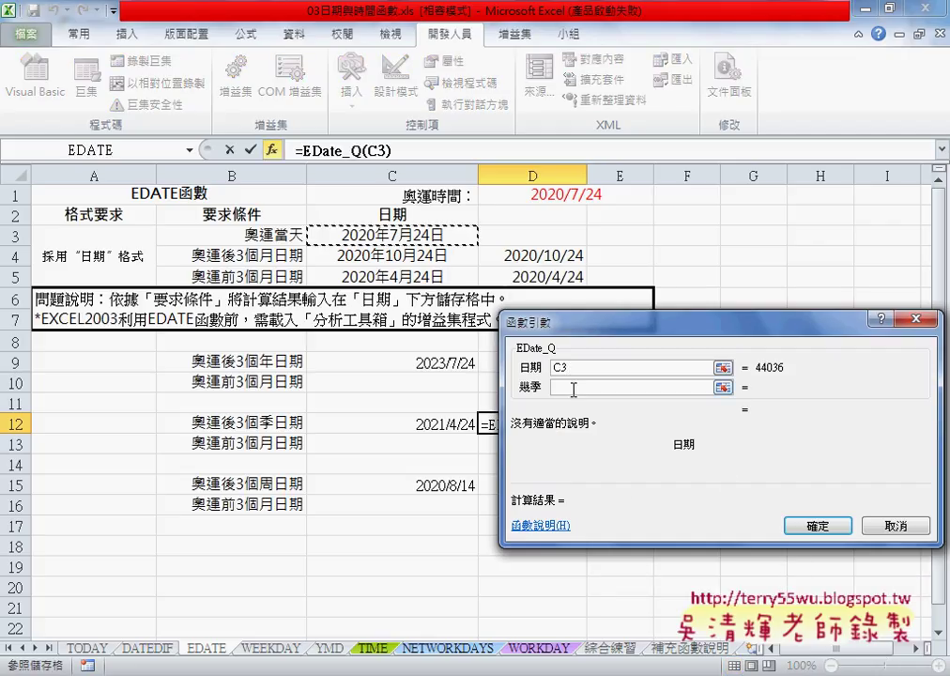
{"action": "type", "text": "3"}
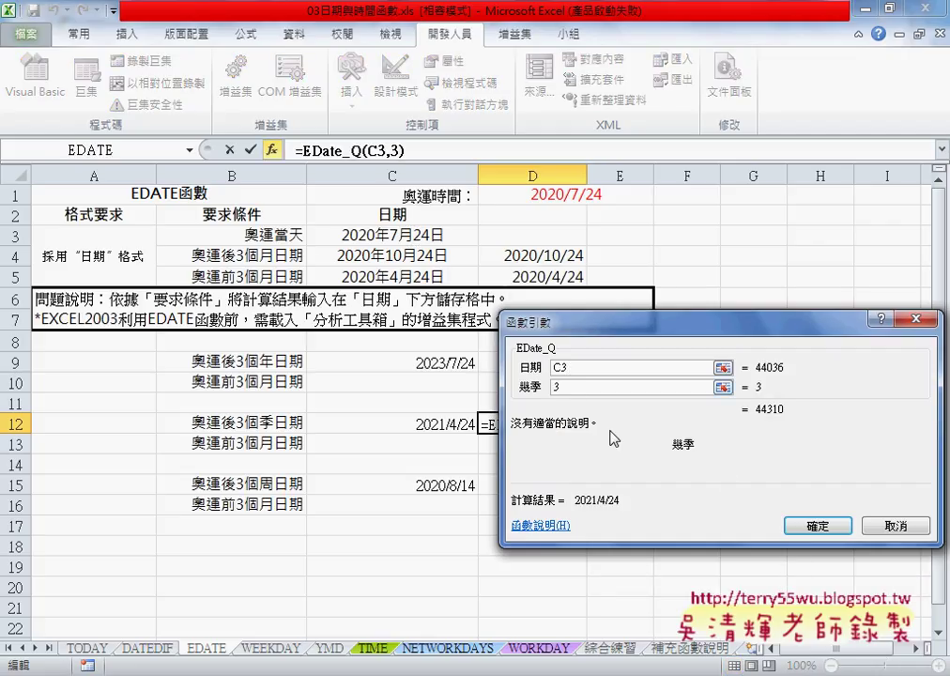
{"action": "left_click", "coordinate": [818, 526]}
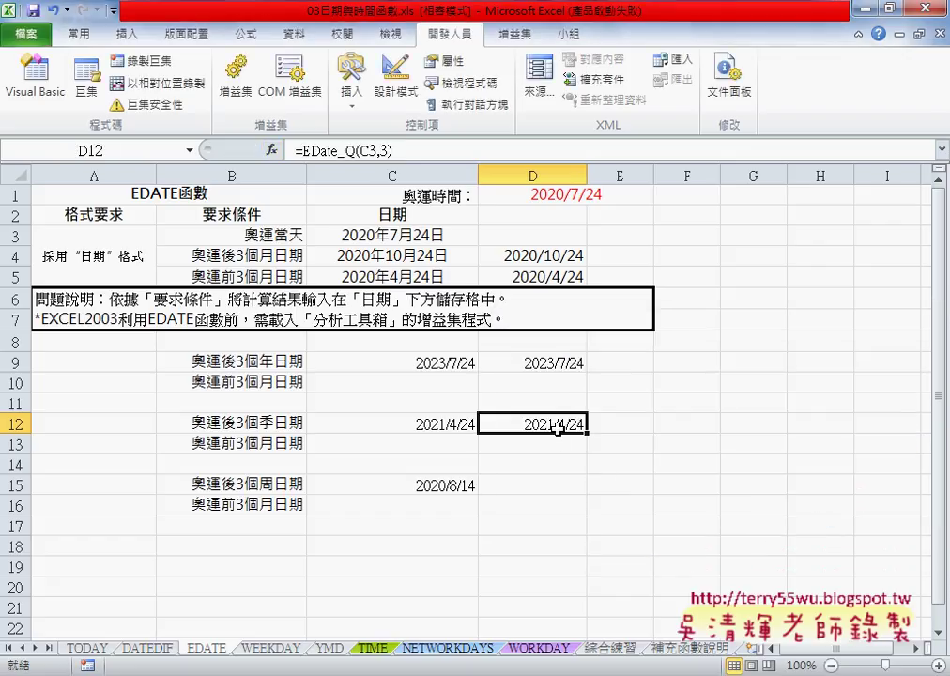
{"action": "left_click", "coordinate": [555, 485]}
- Cancel the stray paste, then enter =EDate_W(C3,3) in D15, giving 2020/8/14
{"action": "left_click", "coordinate": [376, 150]}
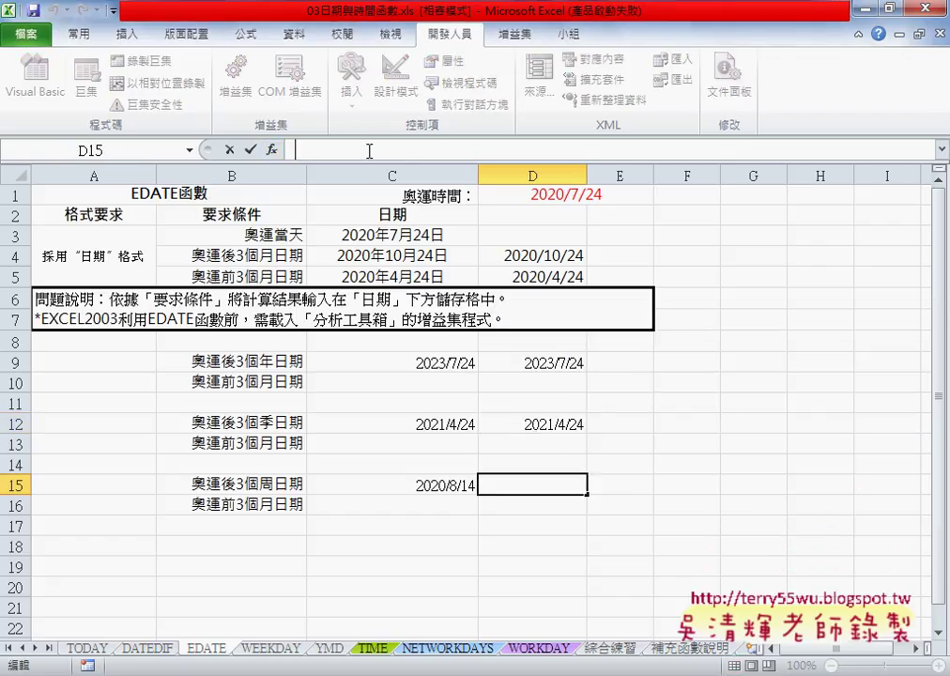
{"action": "right_click", "coordinate": [376, 150]}
{"action": "left_click", "coordinate": [408, 232]}
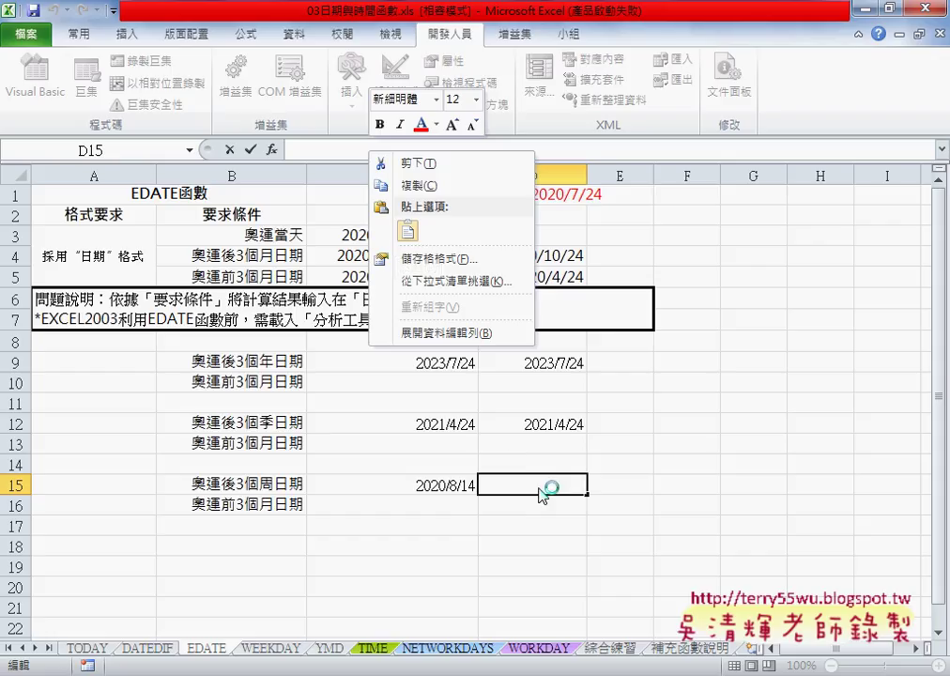
{"action": "key", "text": "Escape"}
{"action": "left_click", "coordinate": [274, 152]}
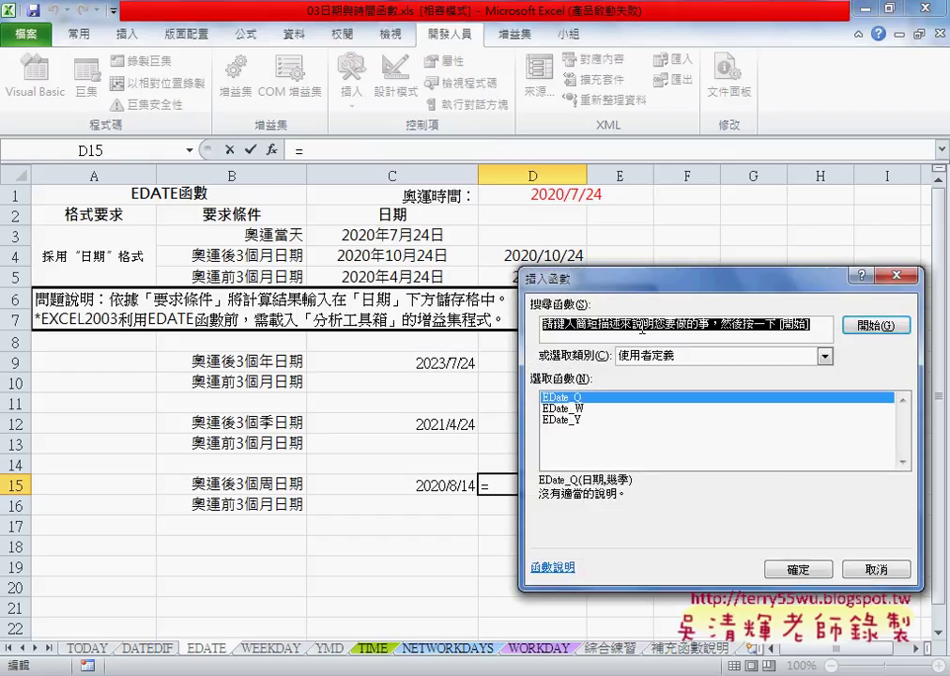
{"action": "left_click", "coordinate": [583, 410]}
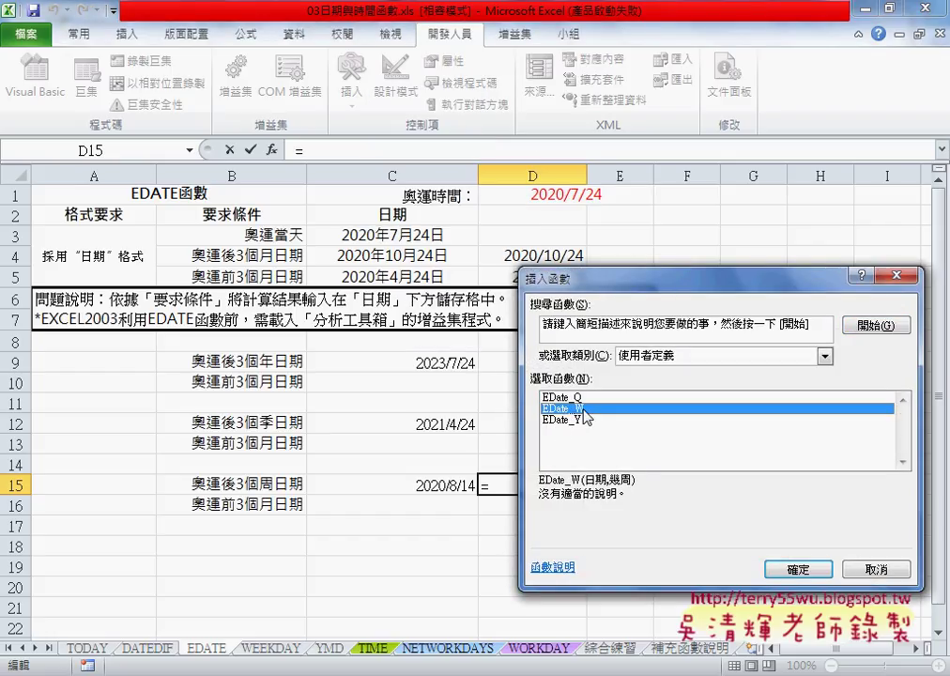
{"action": "left_click", "coordinate": [796, 568]}
{"action": "left_click", "coordinate": [366, 234]}
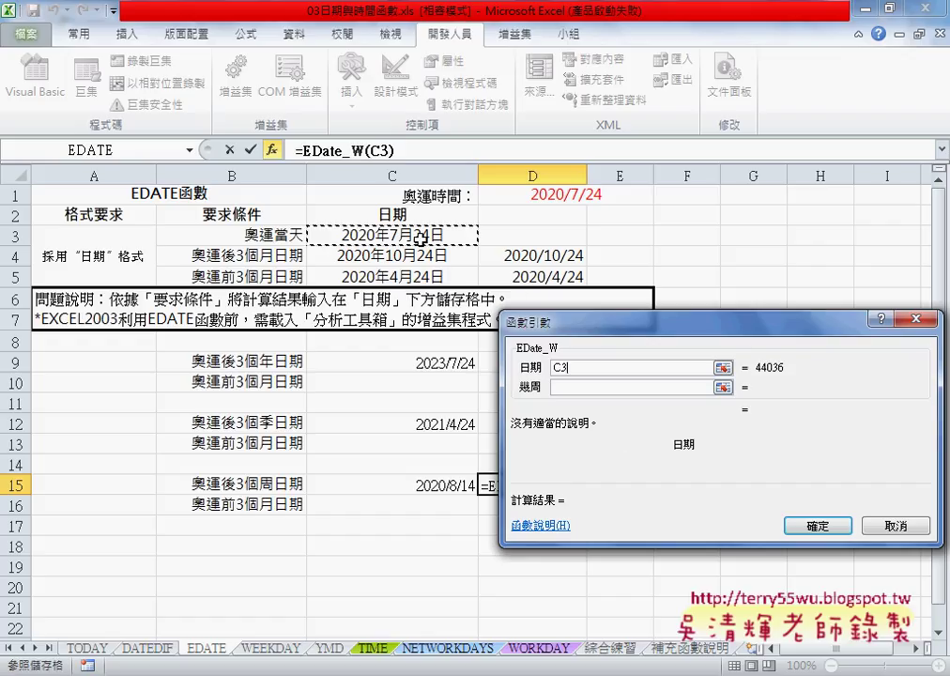
{"action": "left_click", "coordinate": [575, 388]}
{"action": "type", "text": "3"}
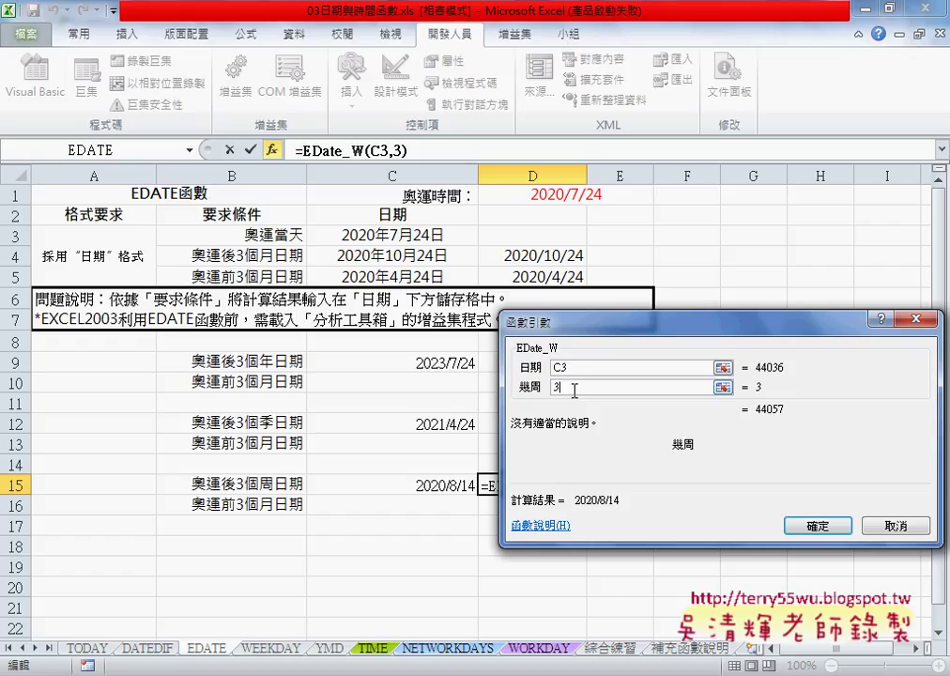
{"action": "left_click", "coordinate": [827, 526]}
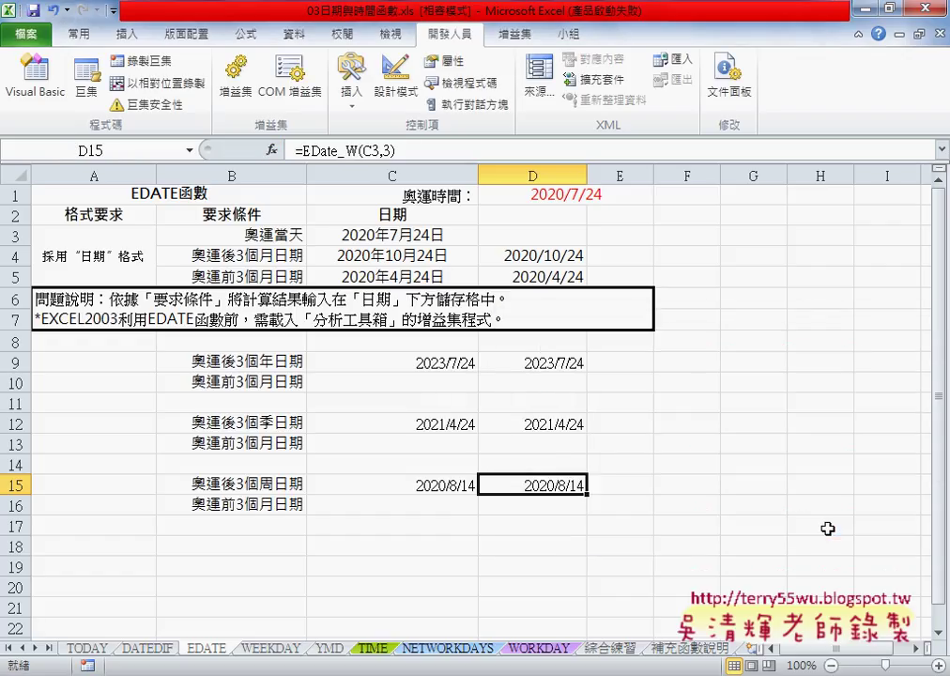
- Compare C9's DATE formula with D9's EDate_Y formula, both showing 2023/7/24
{"action": "left_click", "coordinate": [441, 364]}
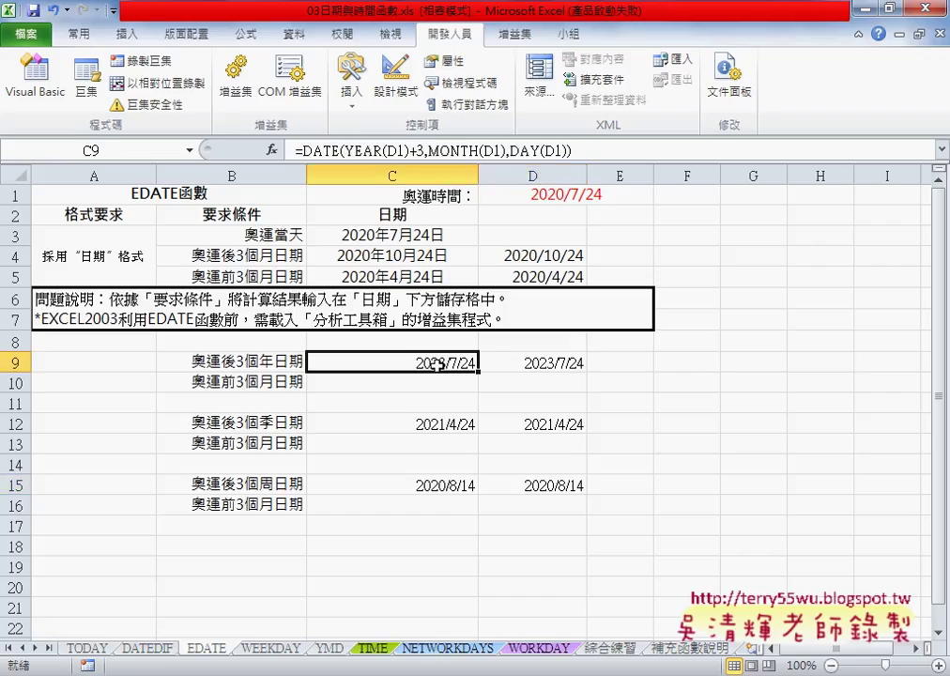
{"action": "left_click", "coordinate": [512, 364]}
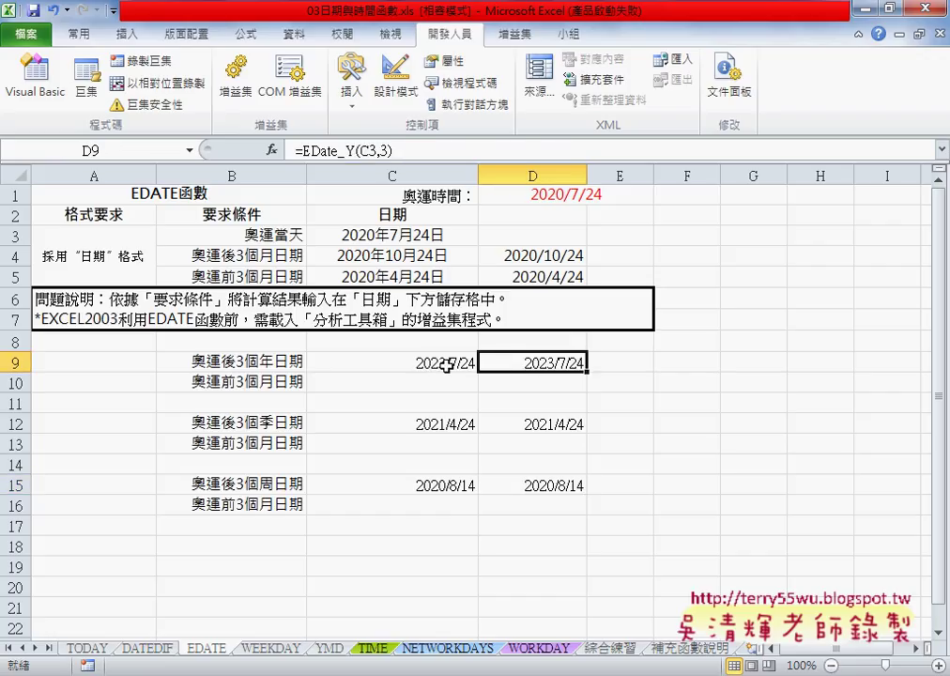
{"action": "left_click", "coordinate": [443, 364]}
{"action": "left_click", "coordinate": [552, 364]}
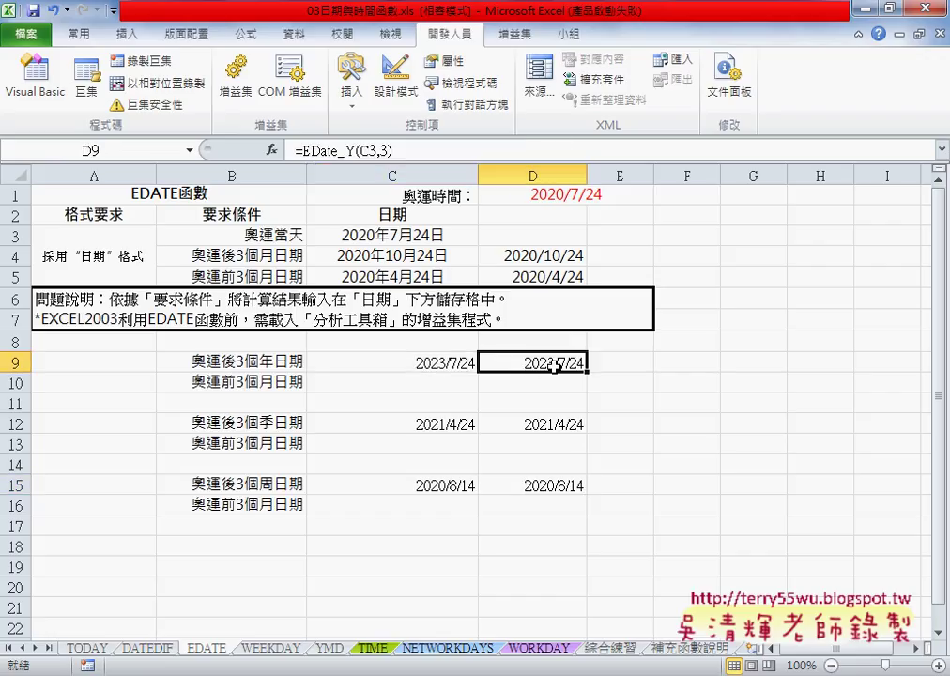